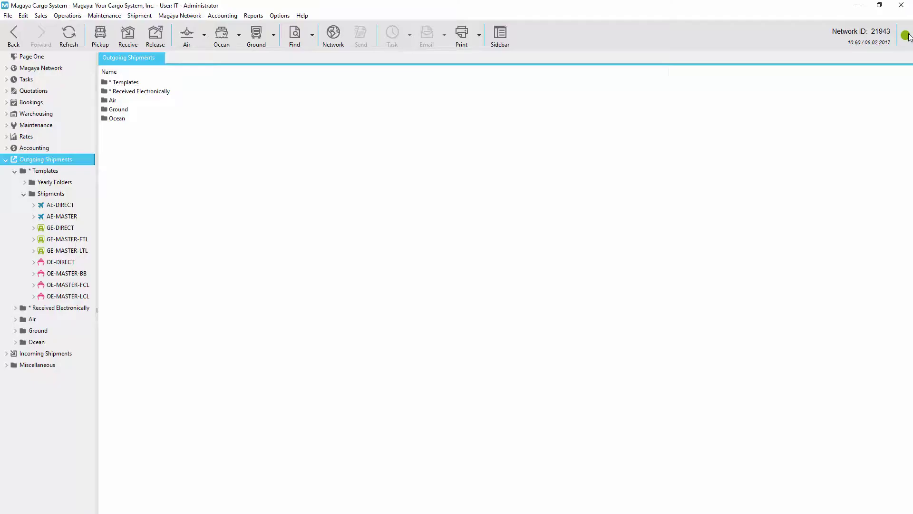
Browse the Quotations section, its quotation form and the quotation actions list.
left_click(33, 91)
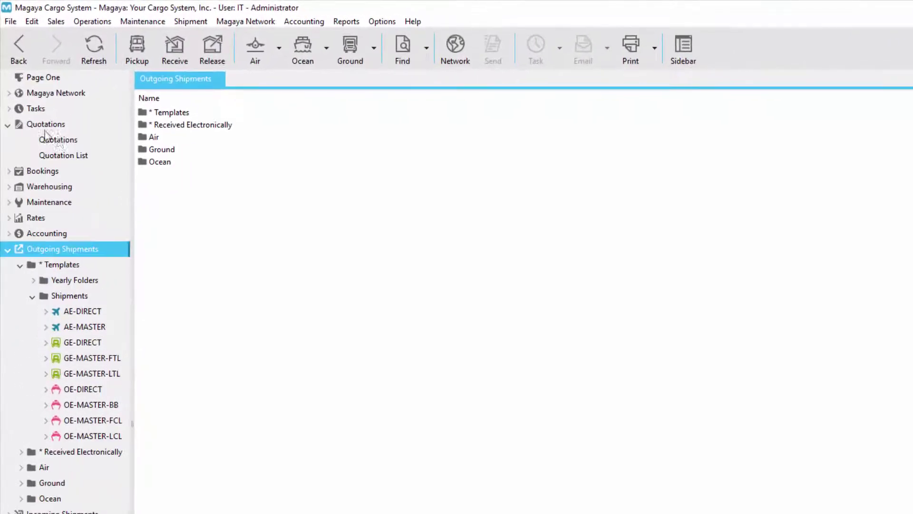
left_click(50, 103)
left_click(380, 99)
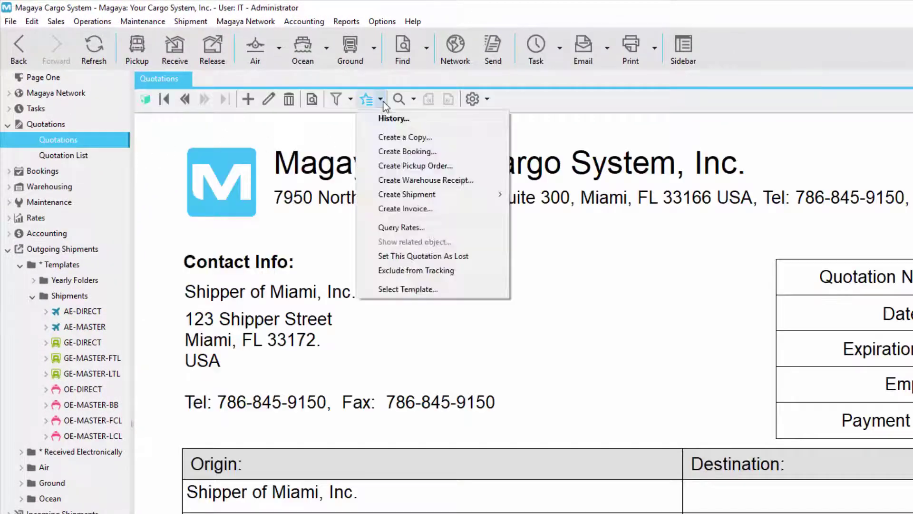
mouse_move(468, 200)
left_click(42, 171)
Look through the Bookings page, booking actions and the trip schedule options for TR-1001.
left_click(8, 171)
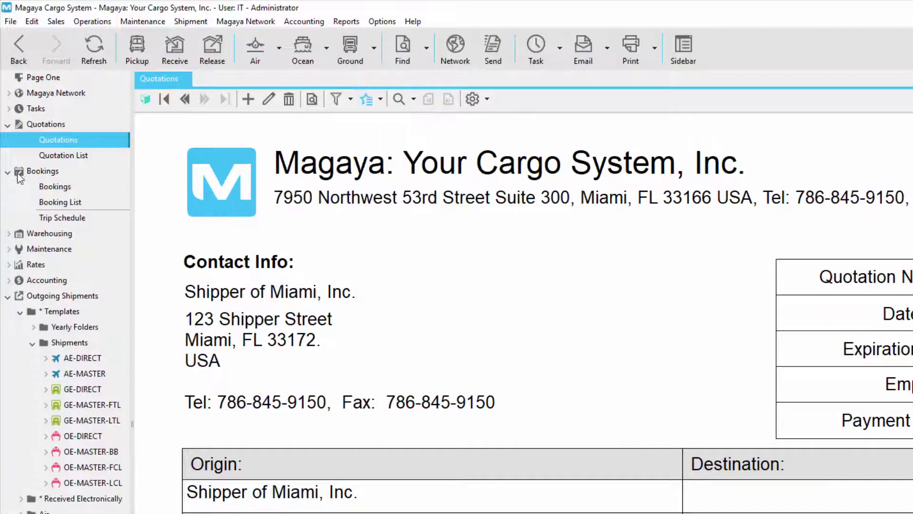
left_click(54, 186)
left_click(386, 99)
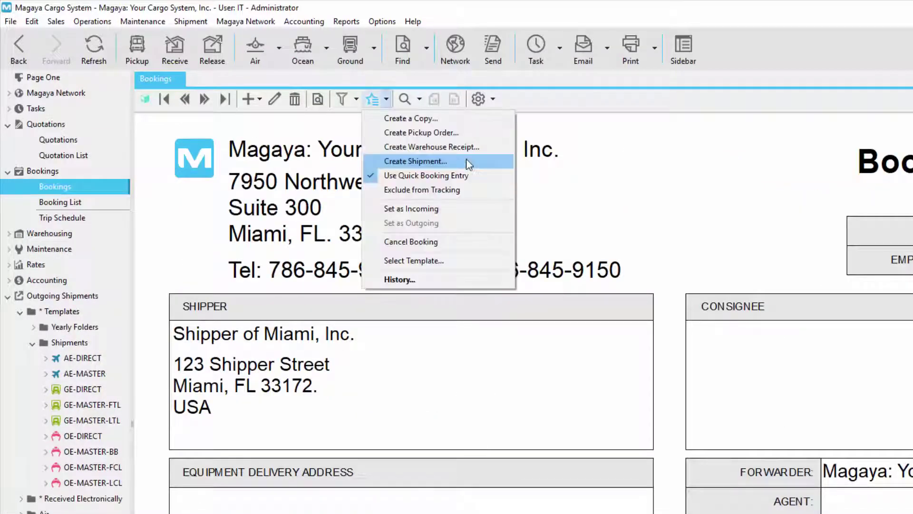
left_click(88, 220)
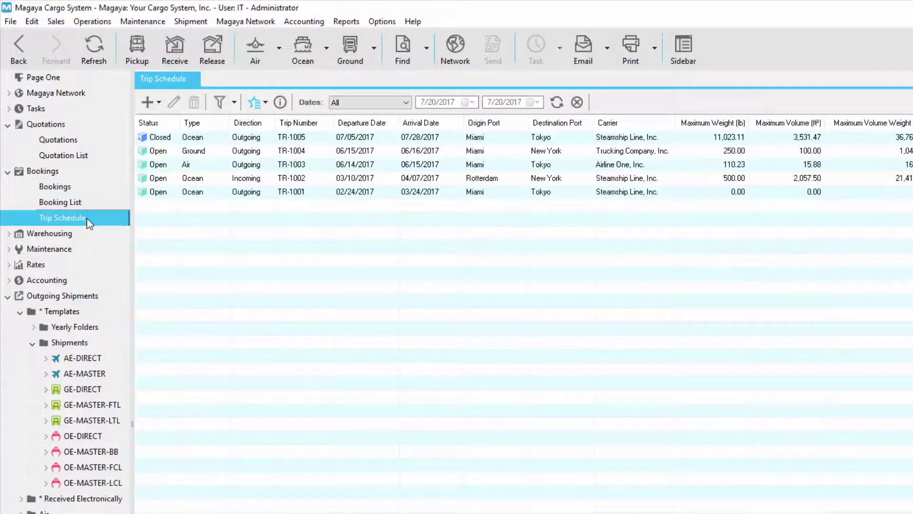
right_click(177, 194)
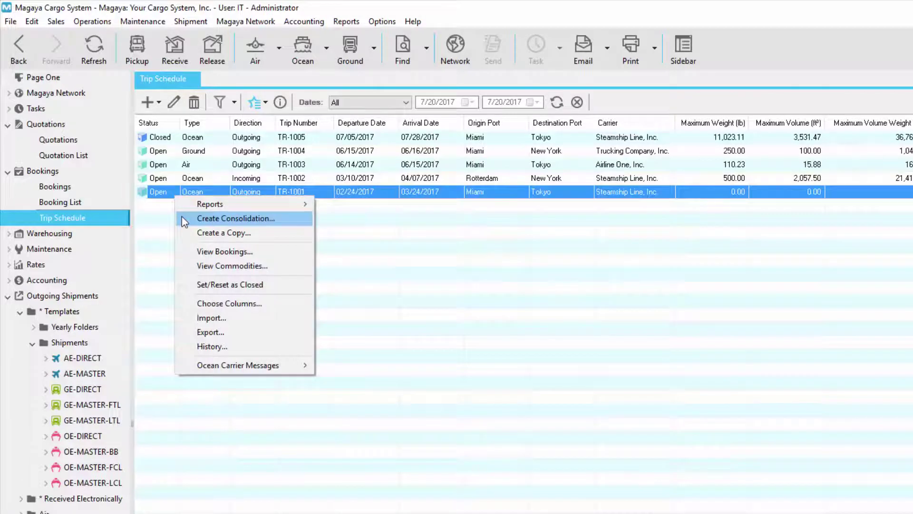
left_click(182, 218)
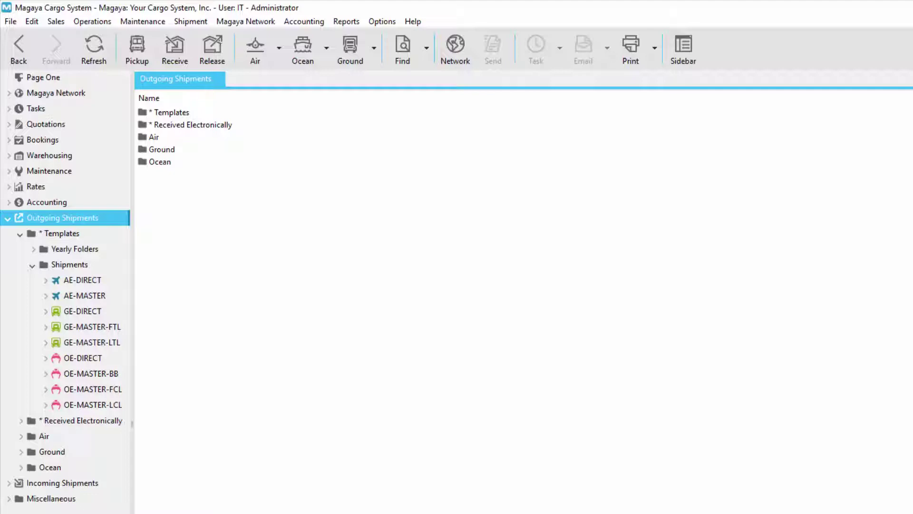
Compare the Ocean, Air and Ground wizard menus, then launch Consolidation Wizard (Export).
left_click(302, 48)
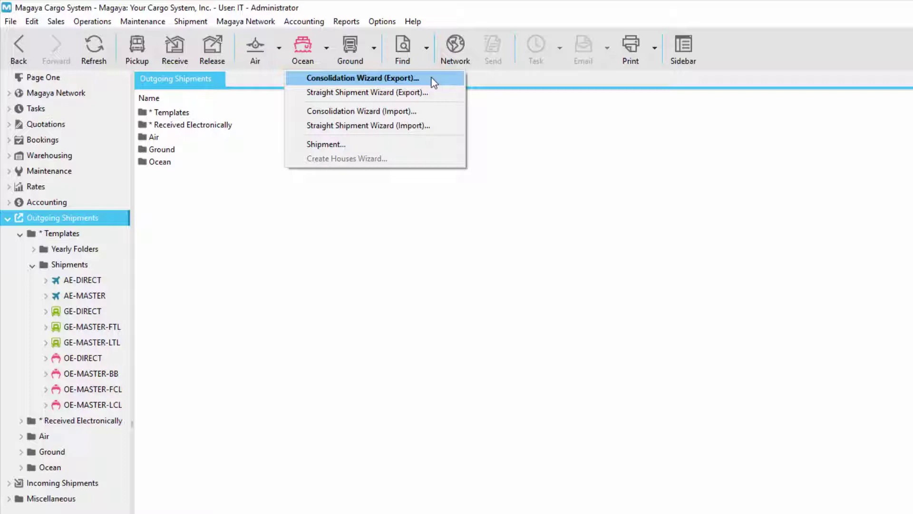
left_click(279, 48)
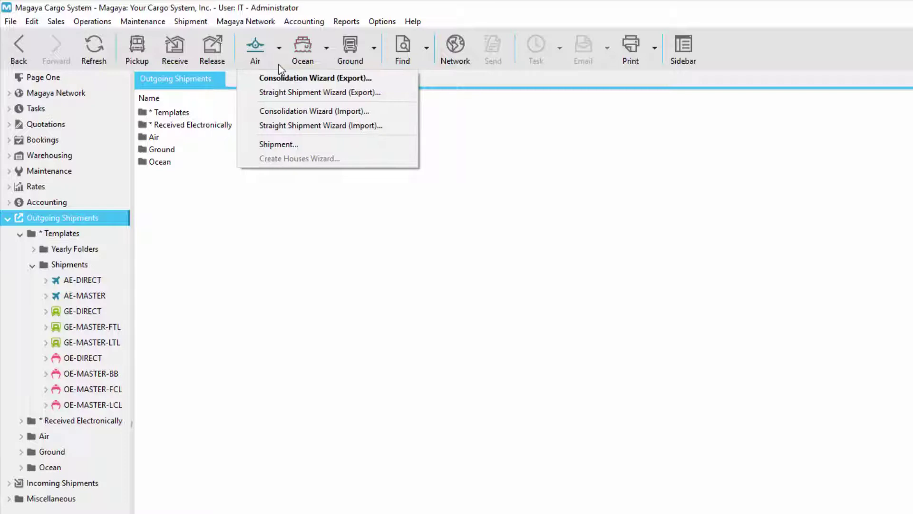
left_click(379, 61)
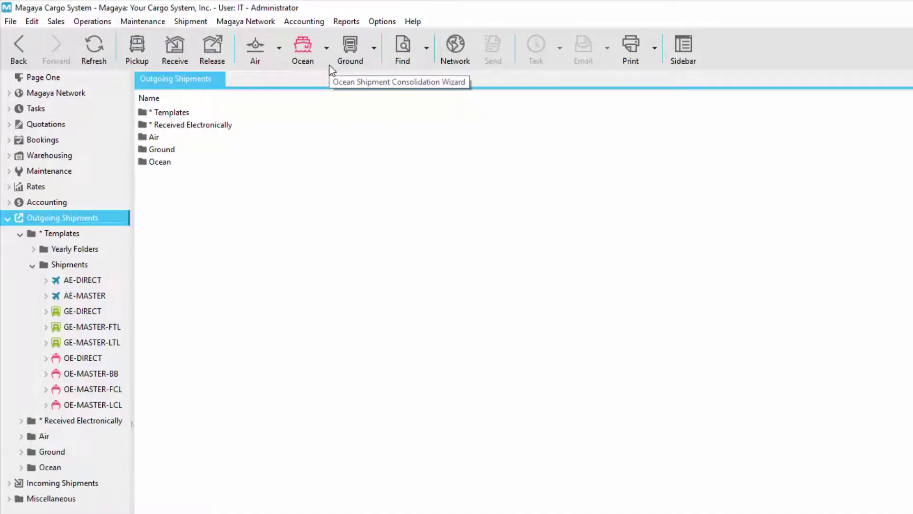
left_click(328, 65)
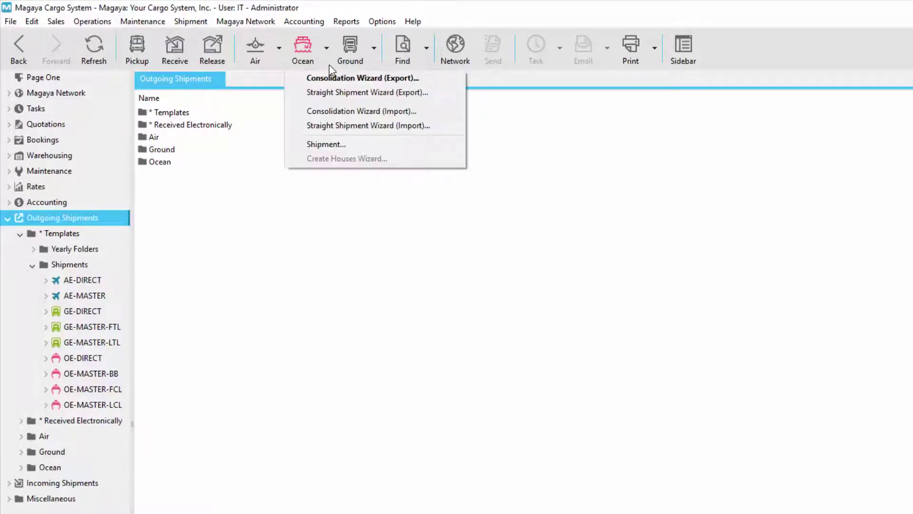
left_click(436, 83)
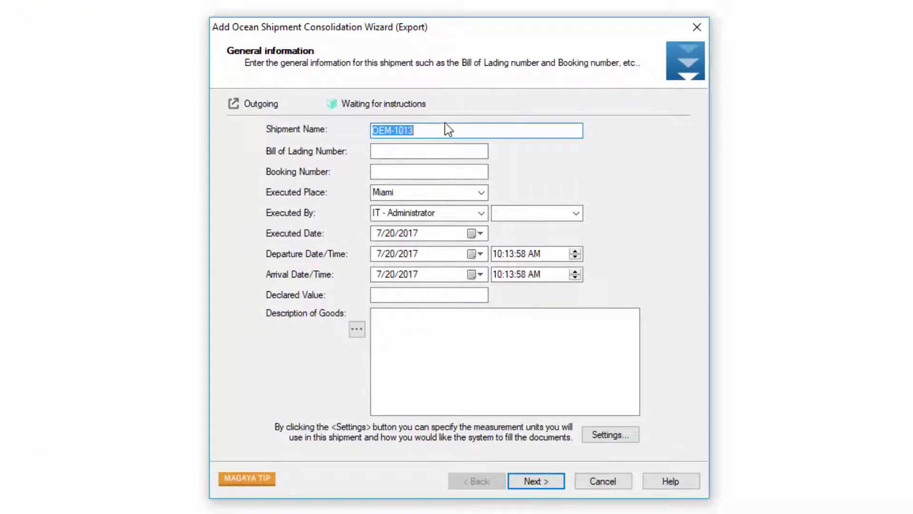
Keep name OEM-1013 with Bill of Lading MBL, booking SSL and arrival August 3, 2017.
left_click(446, 129)
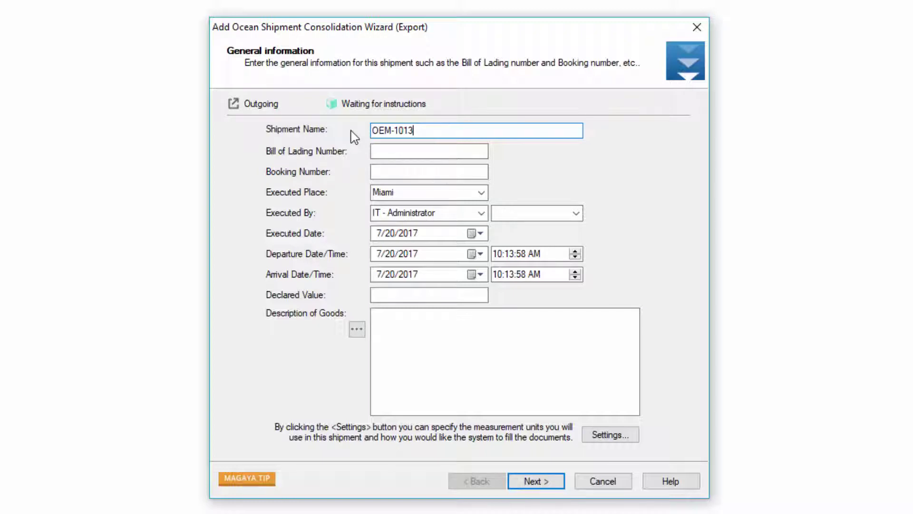
key("Tab")
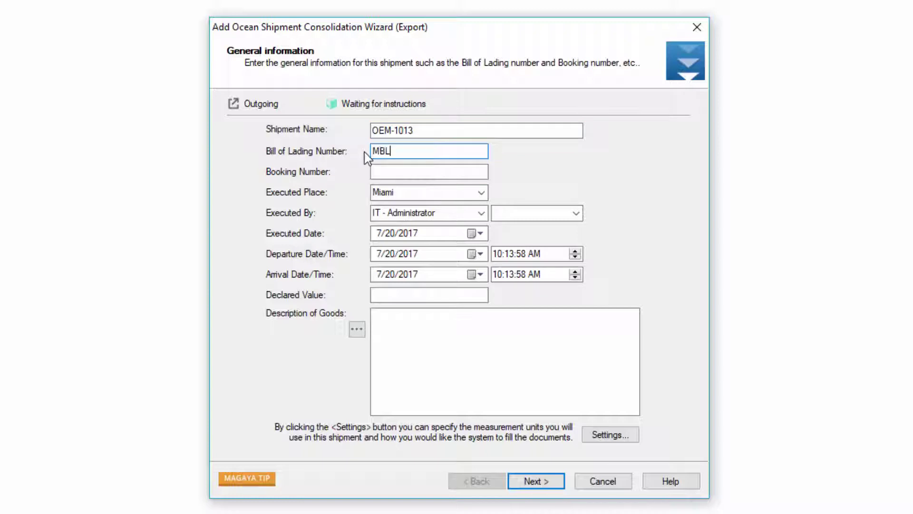
key("Tab")
left_click(475, 274)
left_click(427, 385)
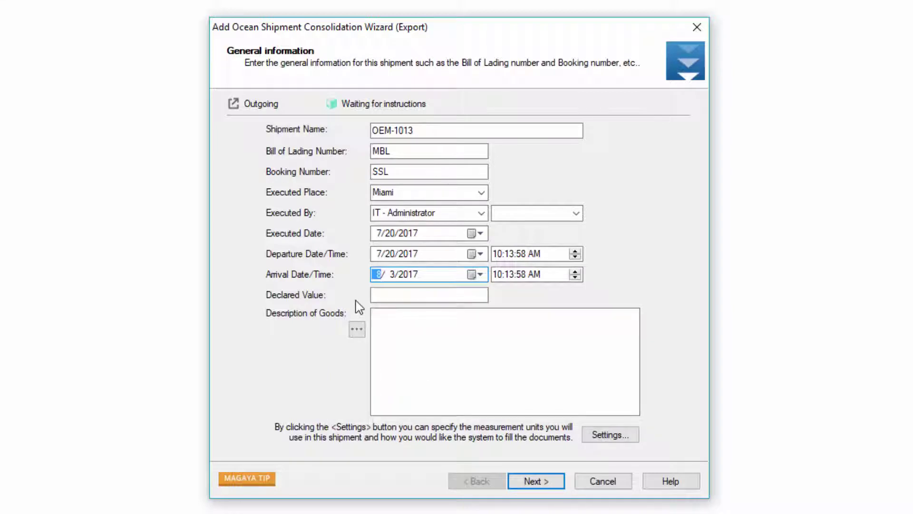
left_click(379, 321)
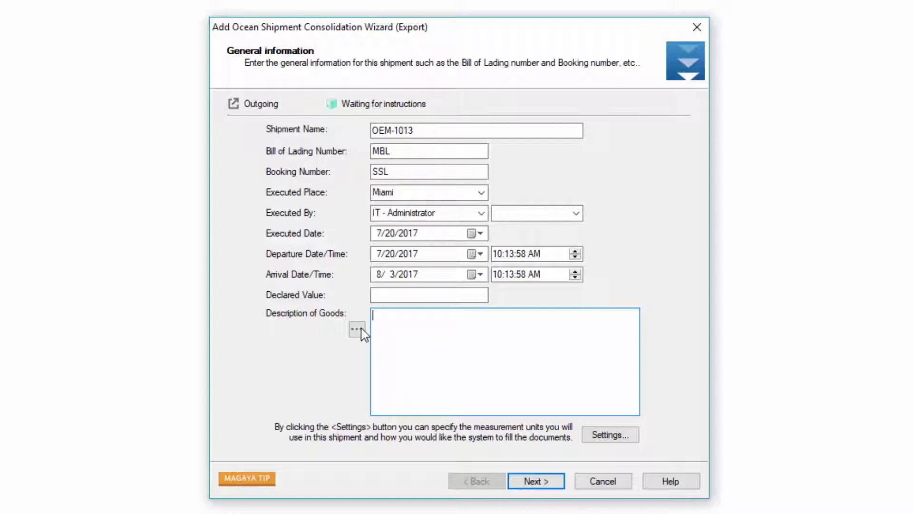
left_click(361, 328)
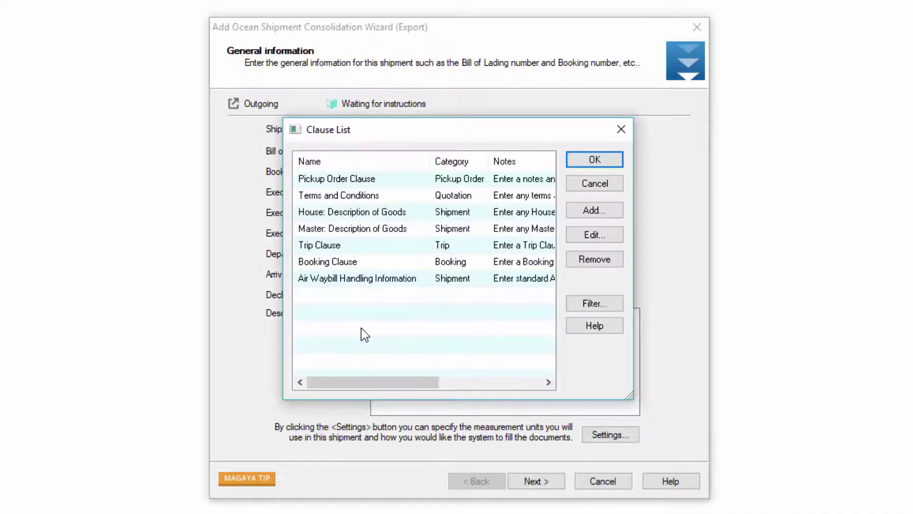
Insert the Master: Description of Goods clause and enable Expand Bill of Lading details.
left_click(364, 229)
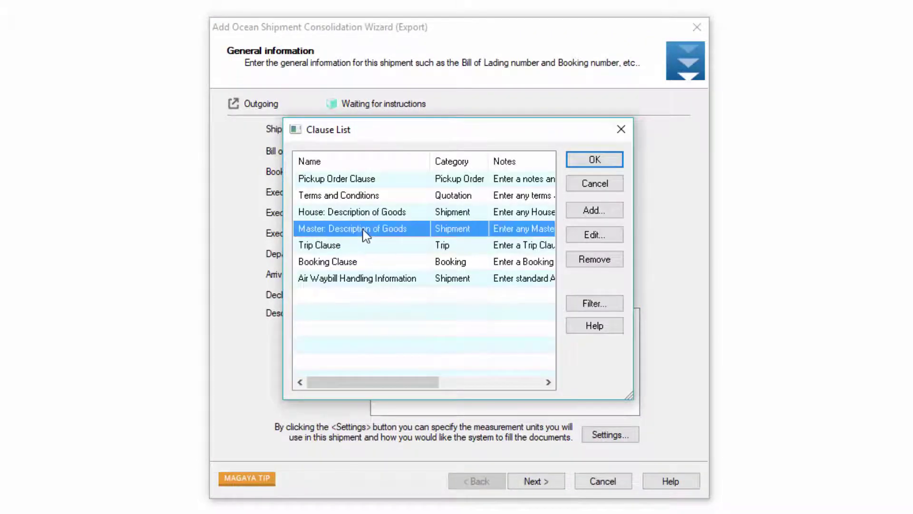
left_click(596, 160)
left_click(620, 434)
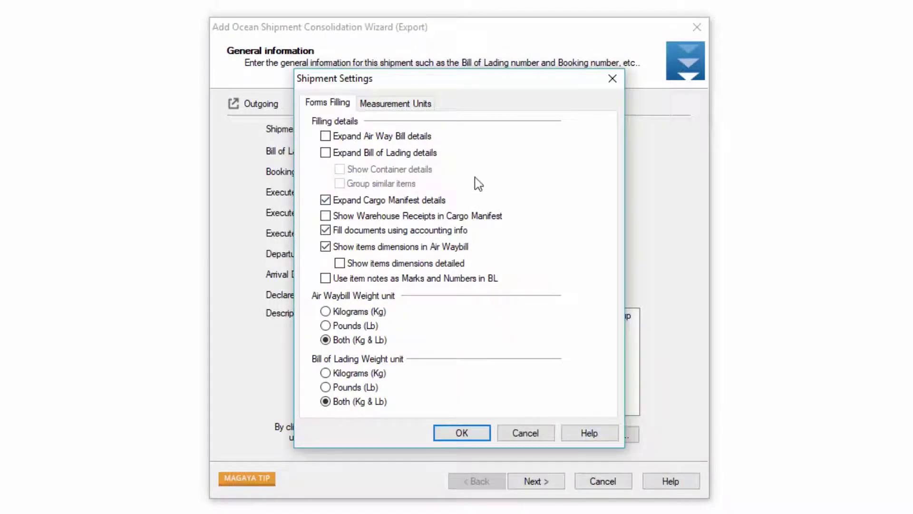
left_click(437, 154)
left_click(428, 107)
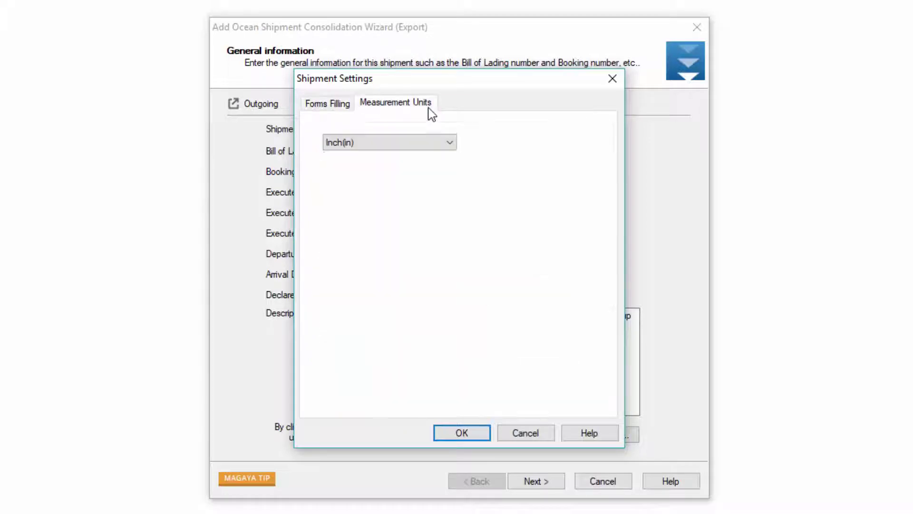
left_click(470, 433)
left_click(533, 481)
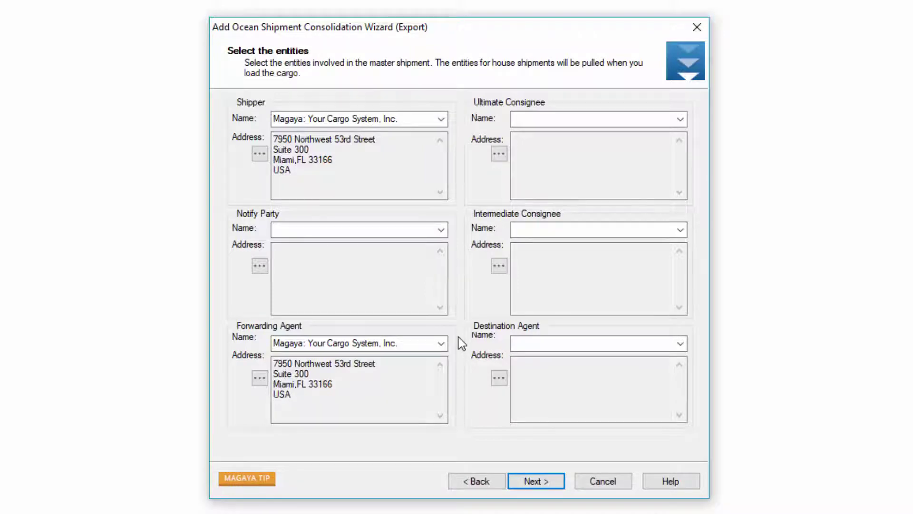
Set Destination Agent of Tokyo, Inc. as both Ultimate Consignee and Destination Agent.
left_click(680, 119)
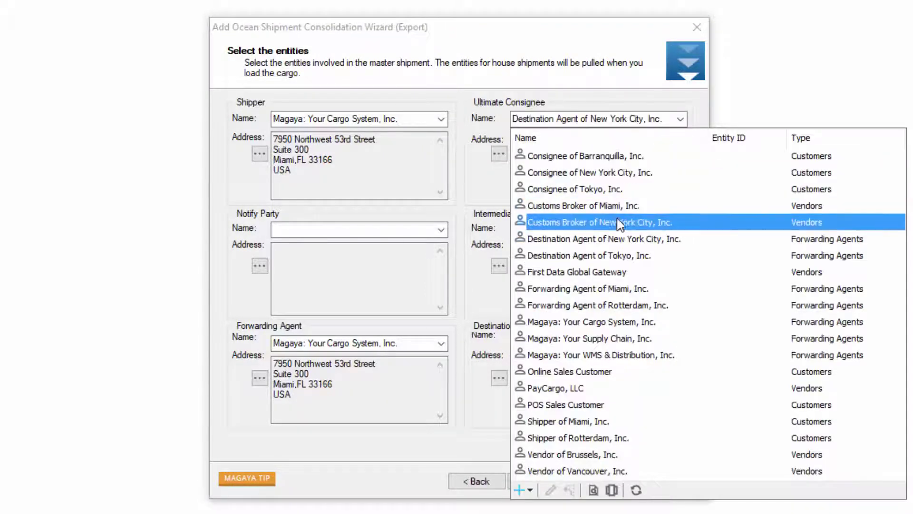
left_click(599, 257)
left_click(590, 344)
type("De")
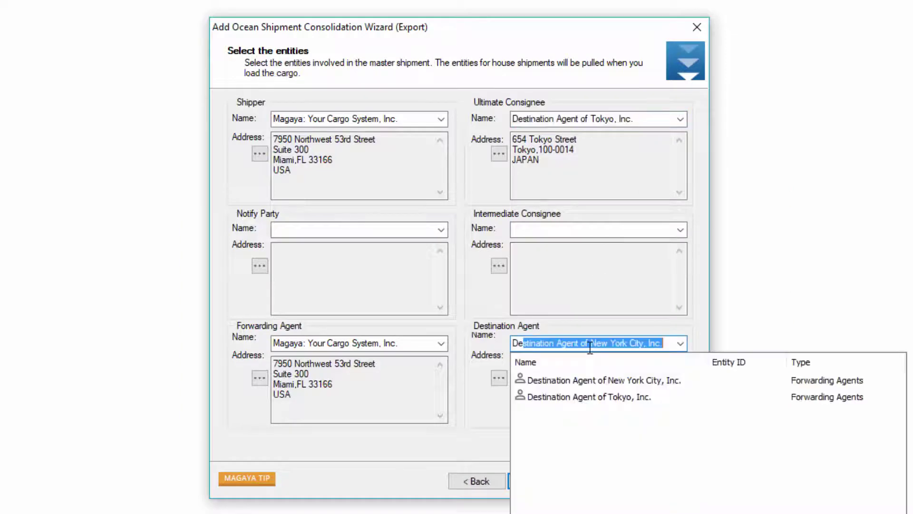
left_click(590, 398)
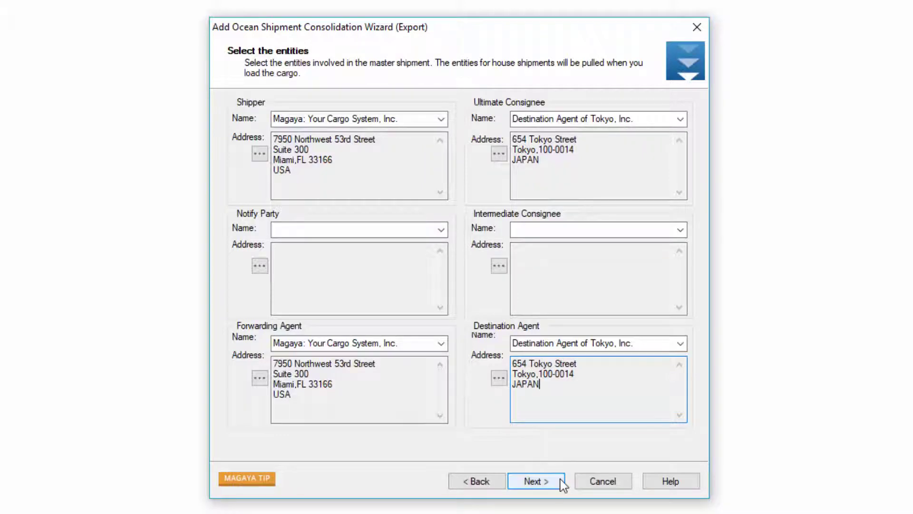
left_click(536, 480)
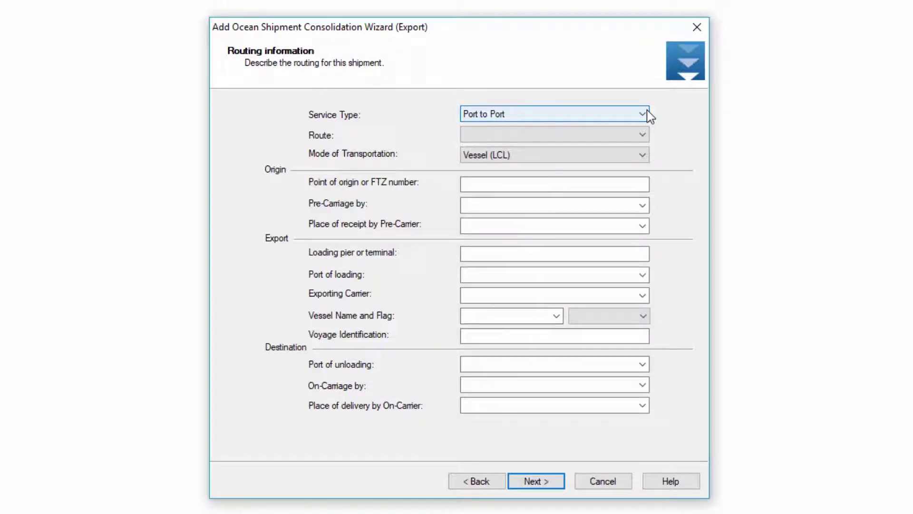
Set service type Door to Door and transport mode Vessel (LCL).
left_click(642, 115)
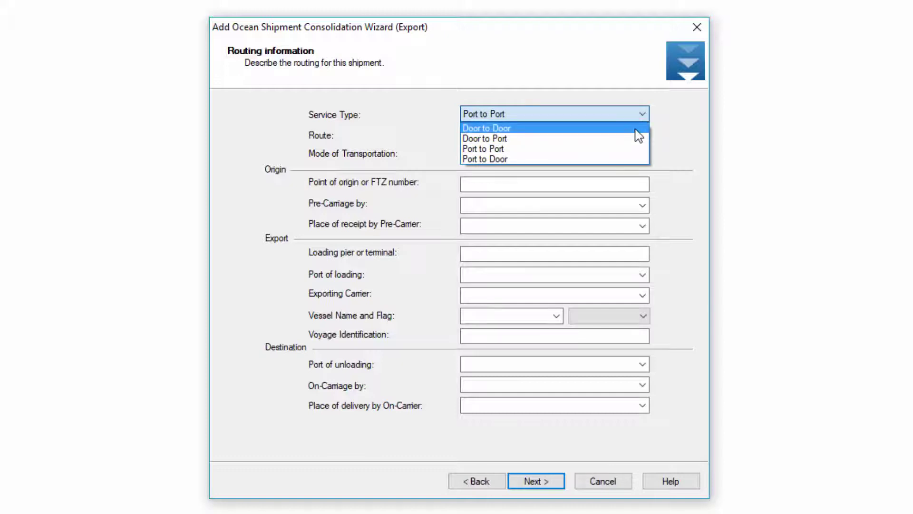
left_click(639, 128)
left_click(640, 136)
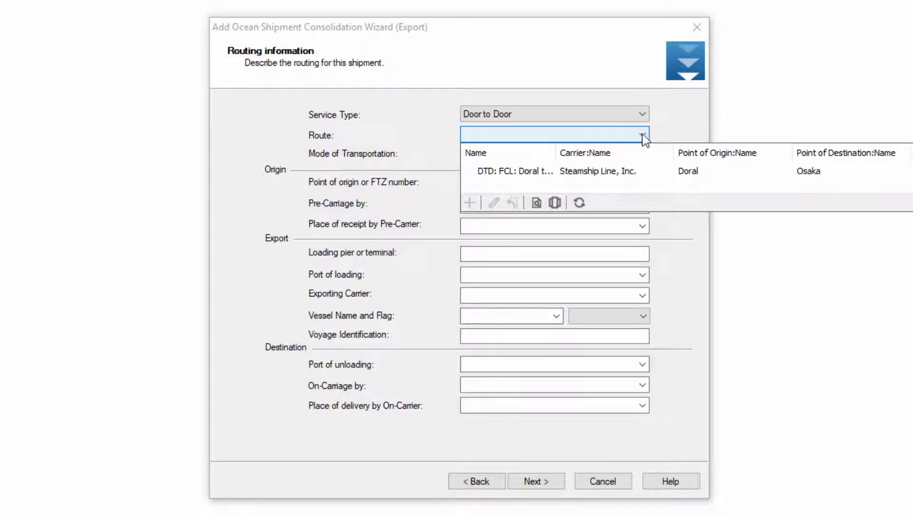
left_click(660, 141)
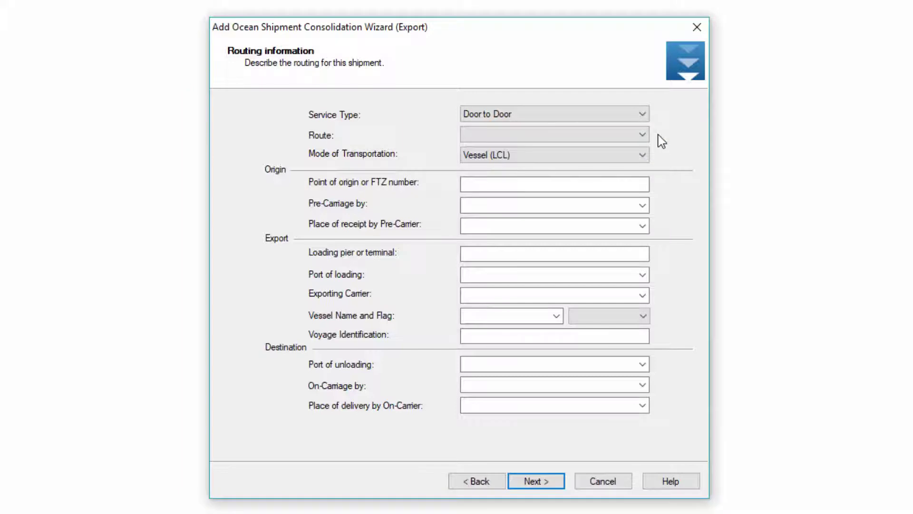
left_click(643, 155)
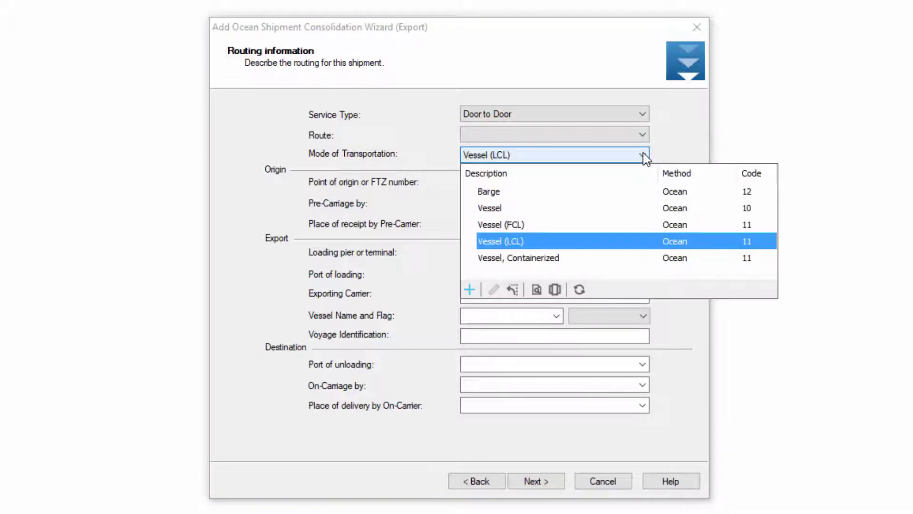
left_click(639, 247)
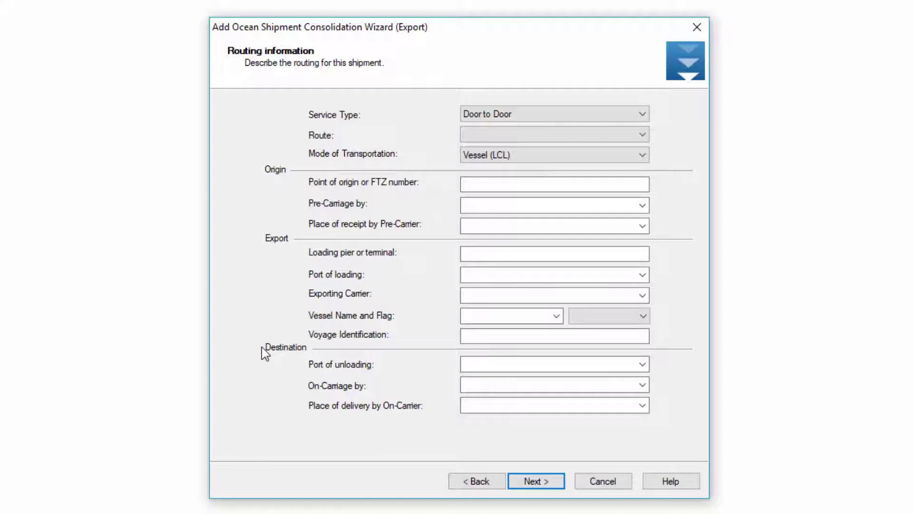
Enter origin POO, pre-carriage Trucking Company, Inc., receipt Doral, pier PIER1, loading port Miami.
left_click(608, 187)
type("POO")
left_click(643, 205)
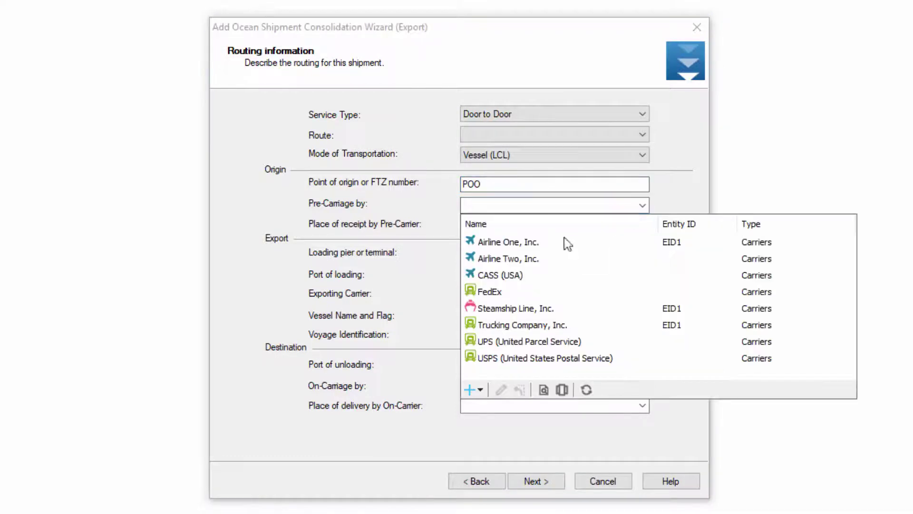
left_click(511, 325)
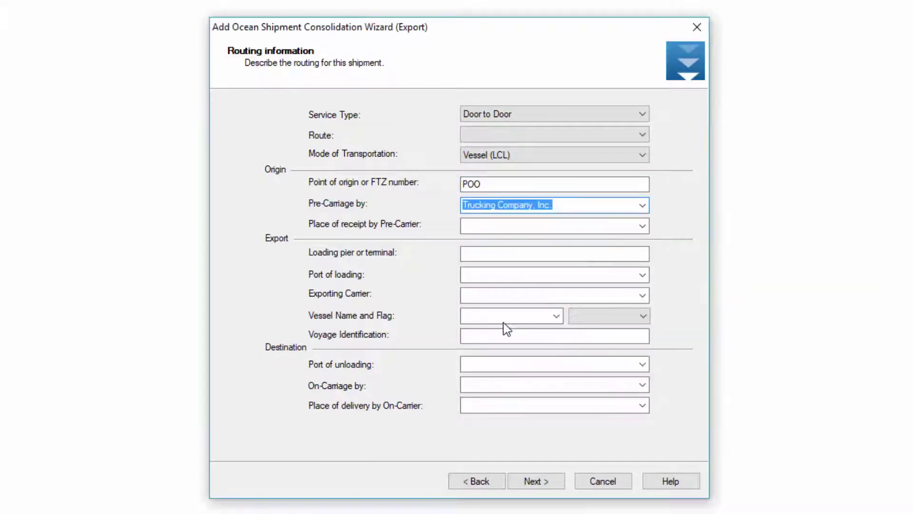
left_click(643, 226)
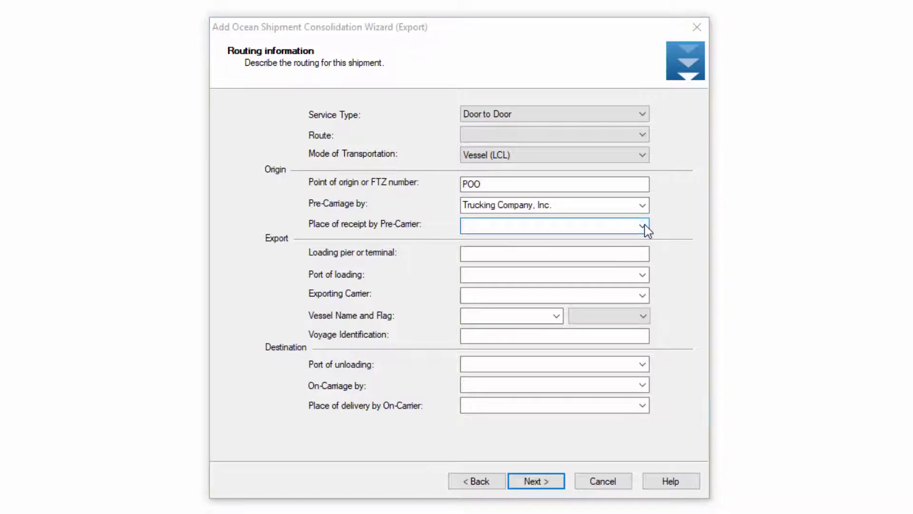
left_click(644, 226)
left_click(503, 325)
left_click(476, 253)
type("PIER")
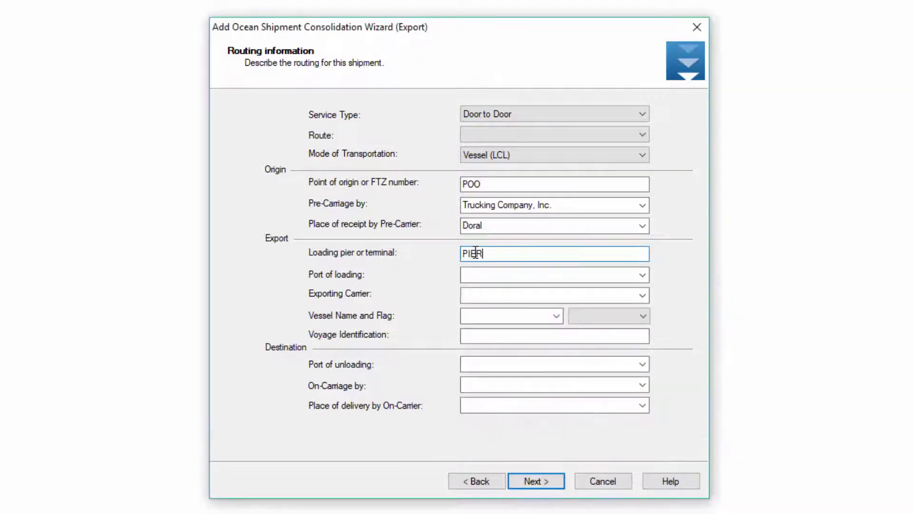
type("1")
left_click(642, 275)
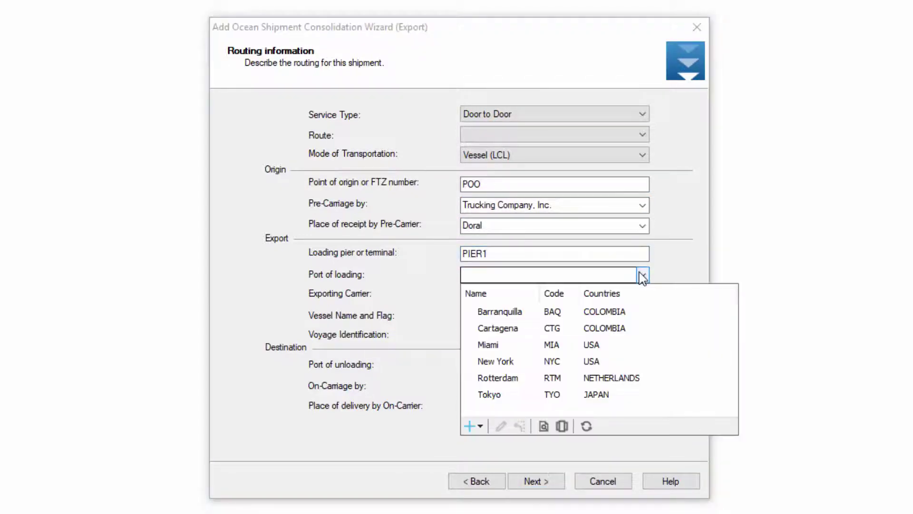
left_click(553, 344)
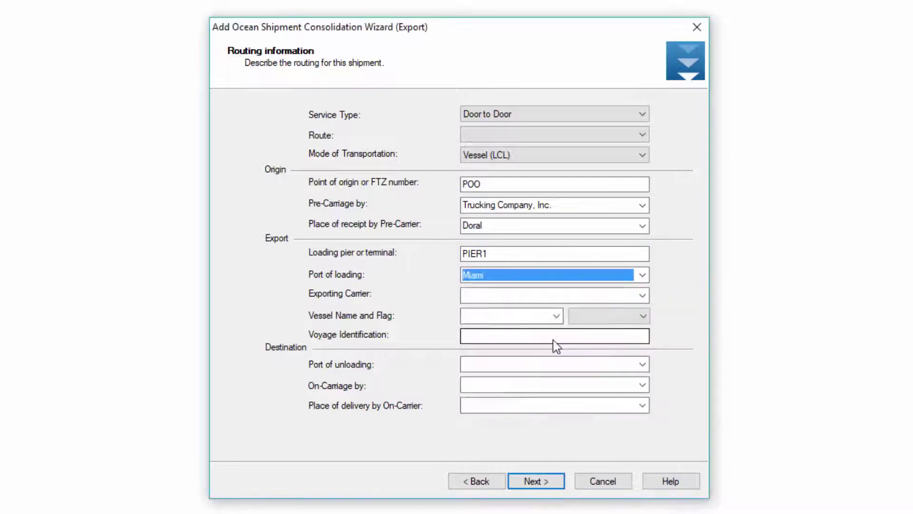
Set carrier Steamship Line, Inc., vessel USS Constitution, voyage VOY1, unloading Tokyo, delivery Osaka.
left_click(643, 296)
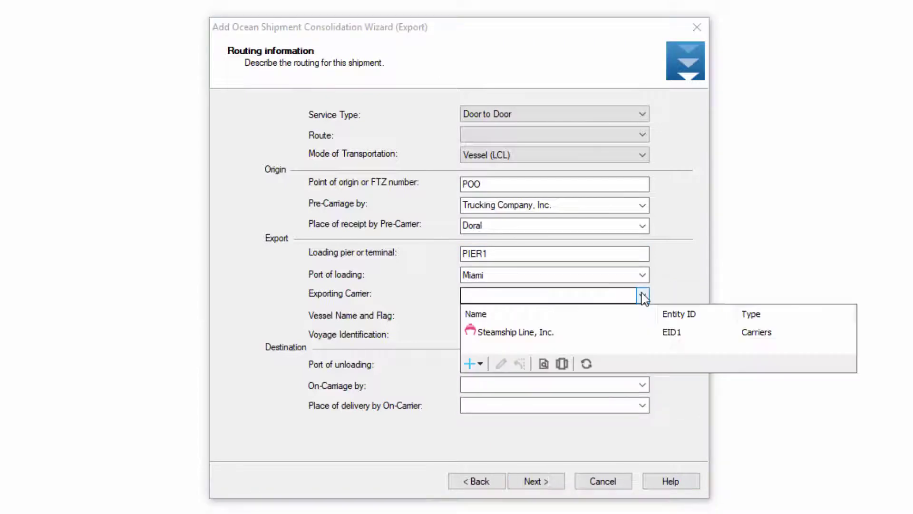
left_click(585, 333)
left_click(527, 352)
left_click(634, 334)
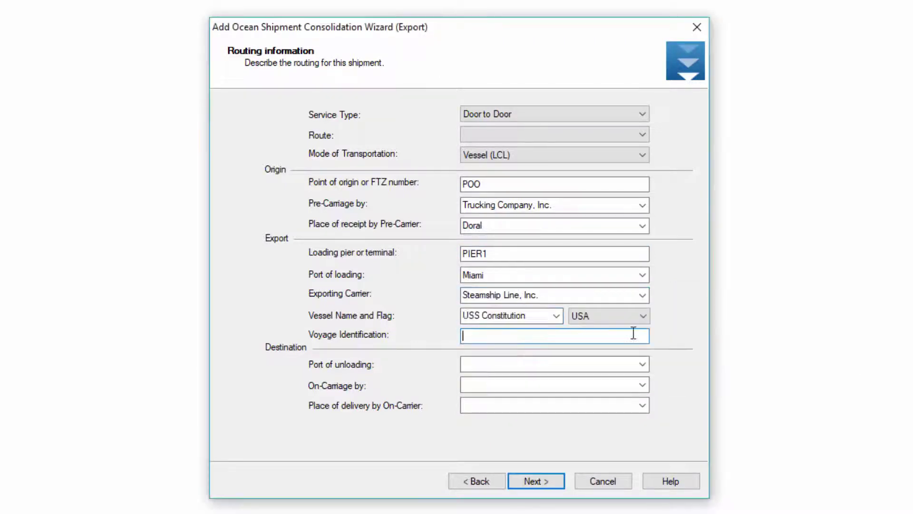
type("VOY1")
left_click(643, 365)
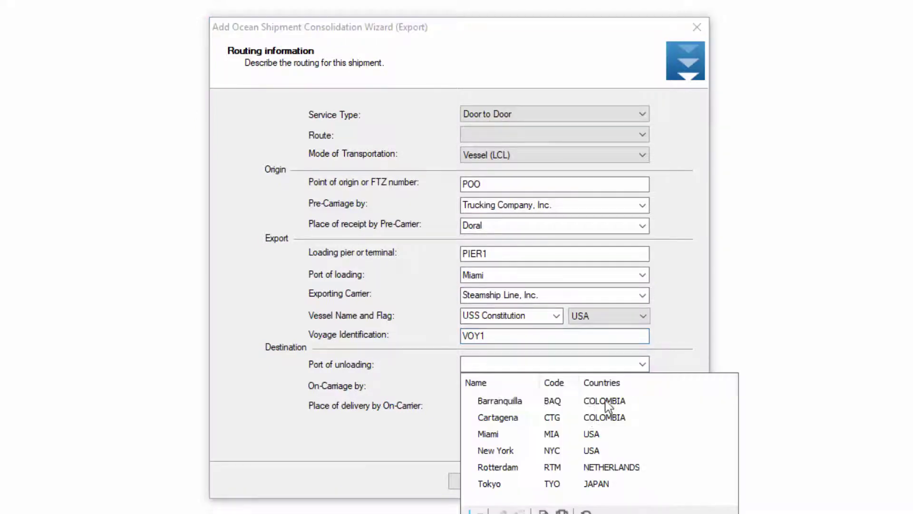
left_click(512, 482)
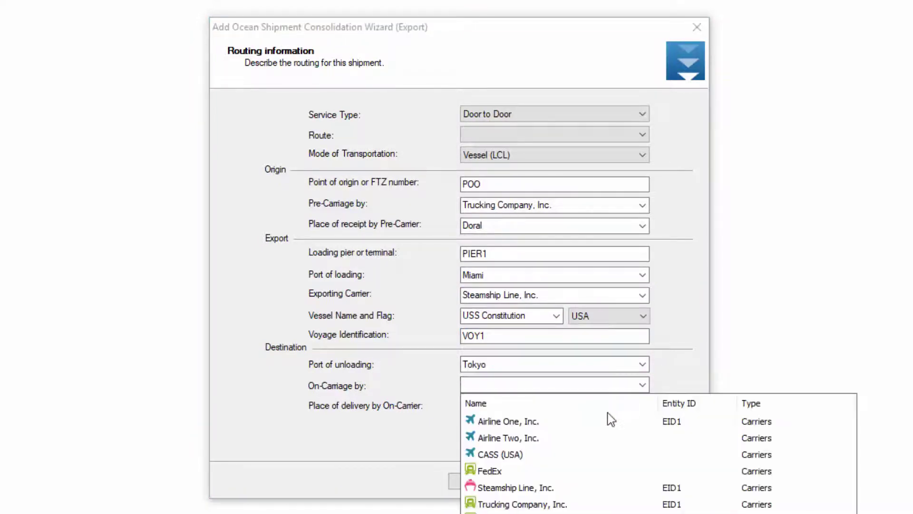
left_click(544, 486)
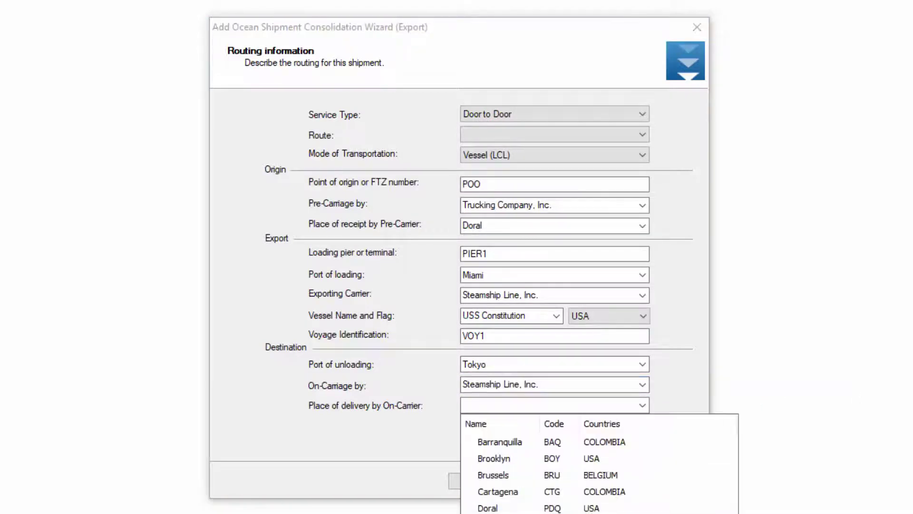
left_click(555, 471)
left_click(557, 478)
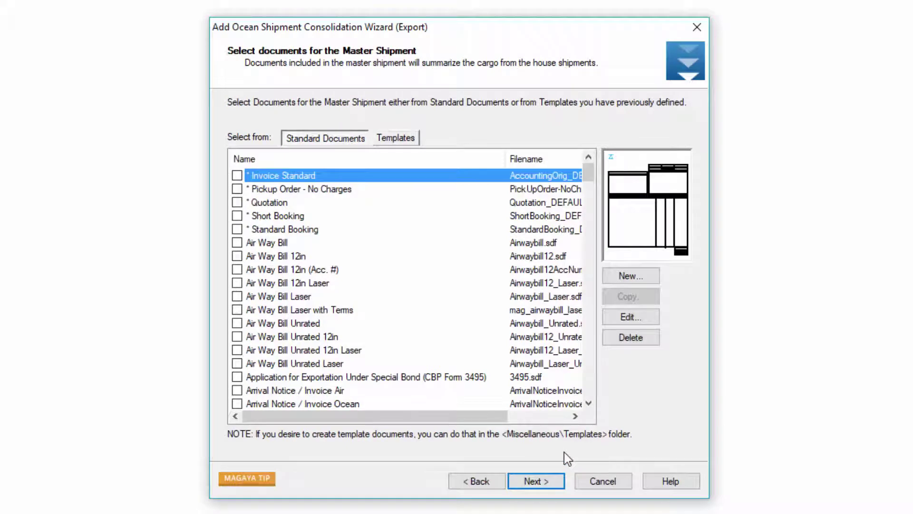
Check Bill of Lading and Cargo Manifest among the Standard Documents and continue.
left_click_drag(590, 176, 595, 197)
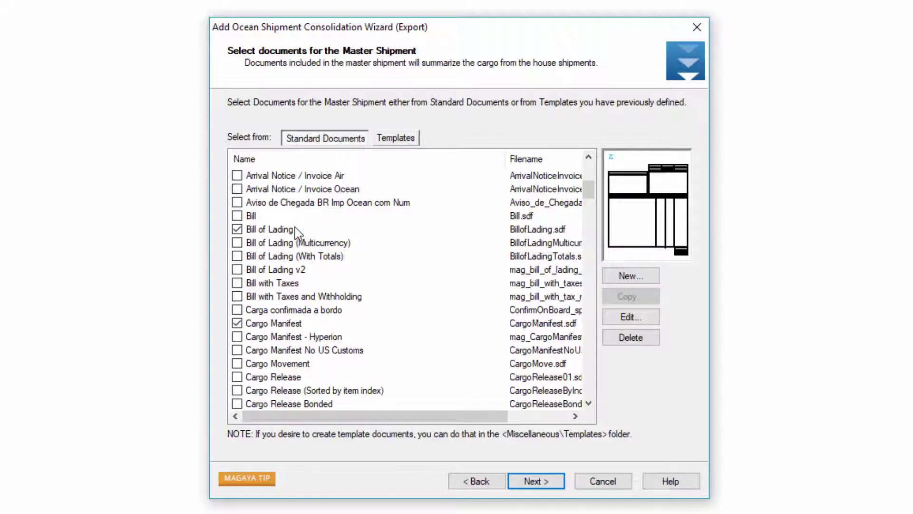
left_click(558, 485)
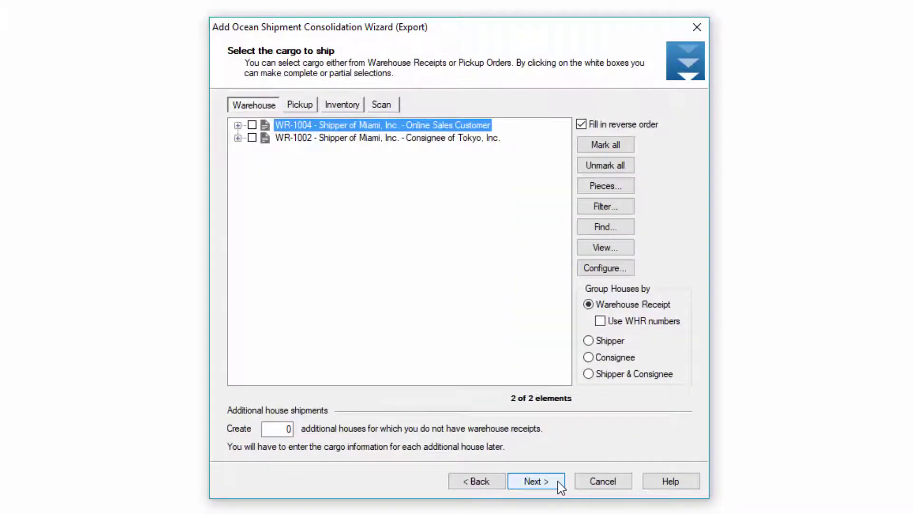
Browse the Pickup, Inventory and Scan cargo tabs before returning to Warehouse receipts.
left_click(299, 105)
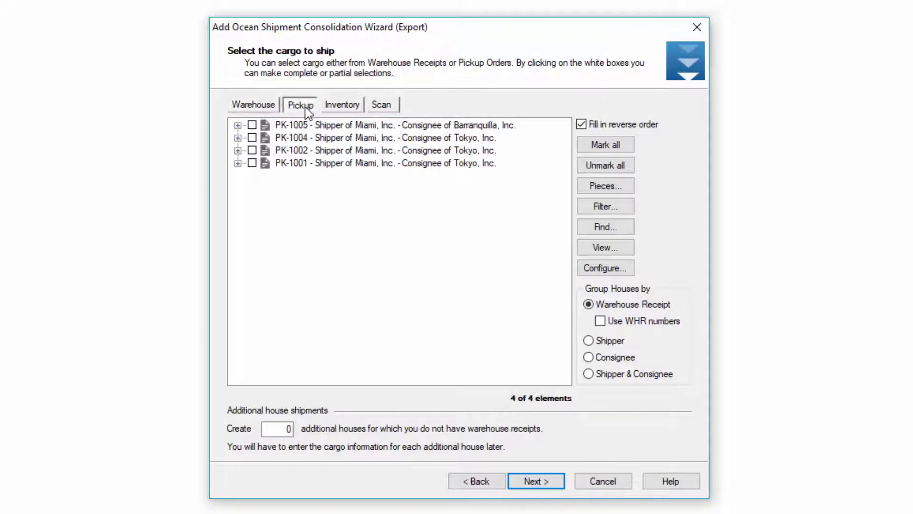
left_click(342, 107)
left_click(383, 105)
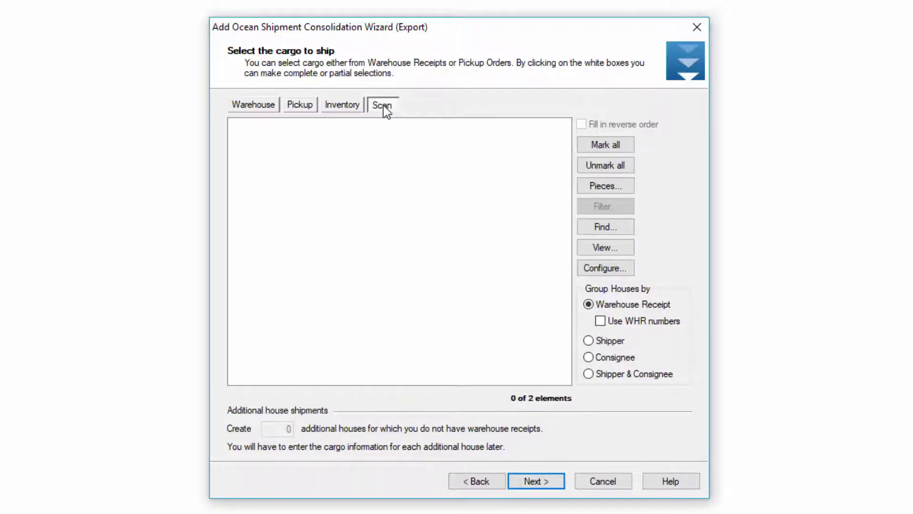
left_click(254, 105)
Select WR-1004 and WR-1002 with Group Houses by Consignee and continue.
left_click(252, 125)
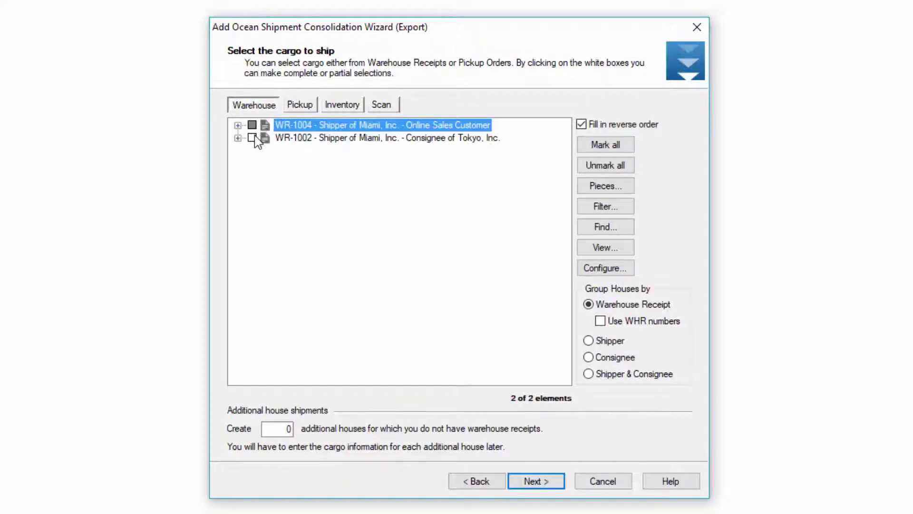
left_click(252, 138)
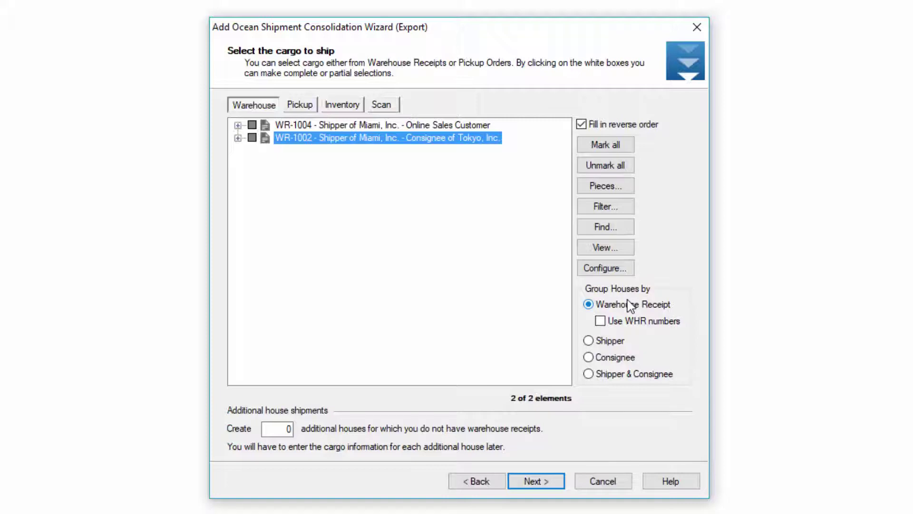
left_click(601, 356)
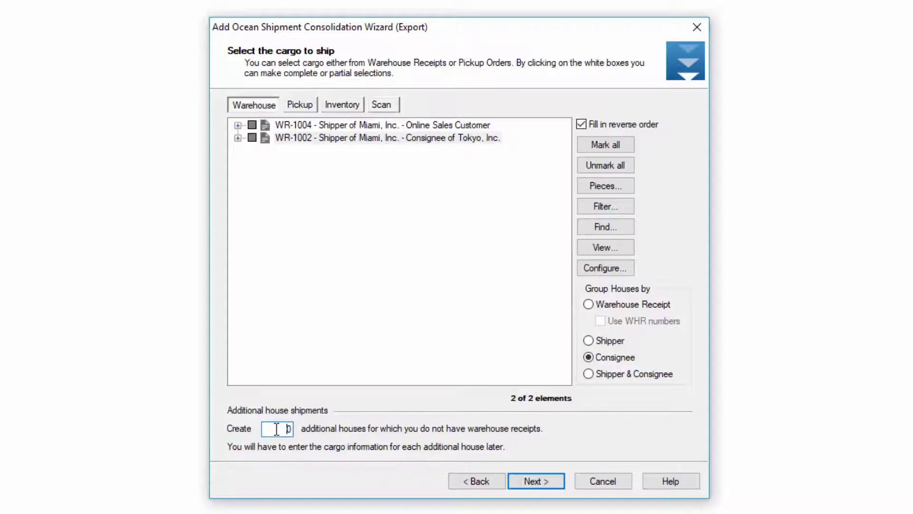
left_click(561, 480)
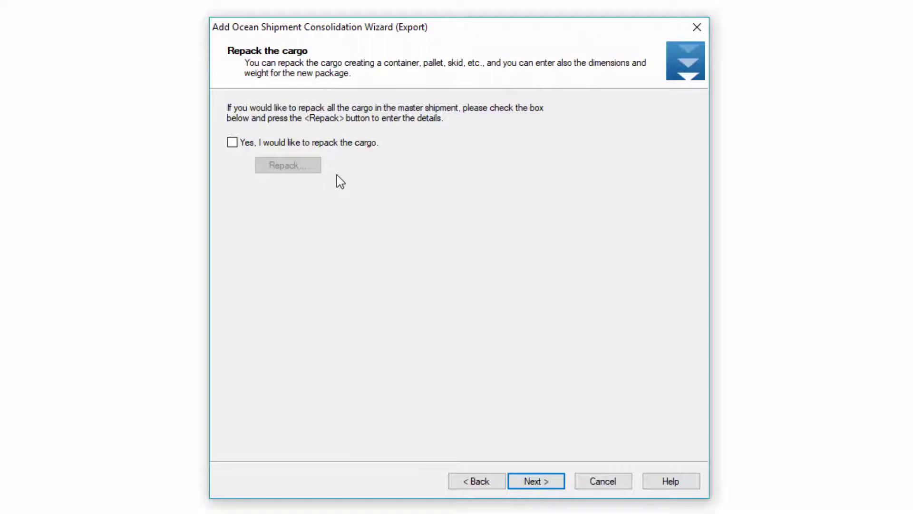
Repack the cargo into a 20 Ft. Dry Freight container numbered CNT# with seal SEAL#.
left_click(233, 143)
left_click(311, 166)
left_click(593, 143)
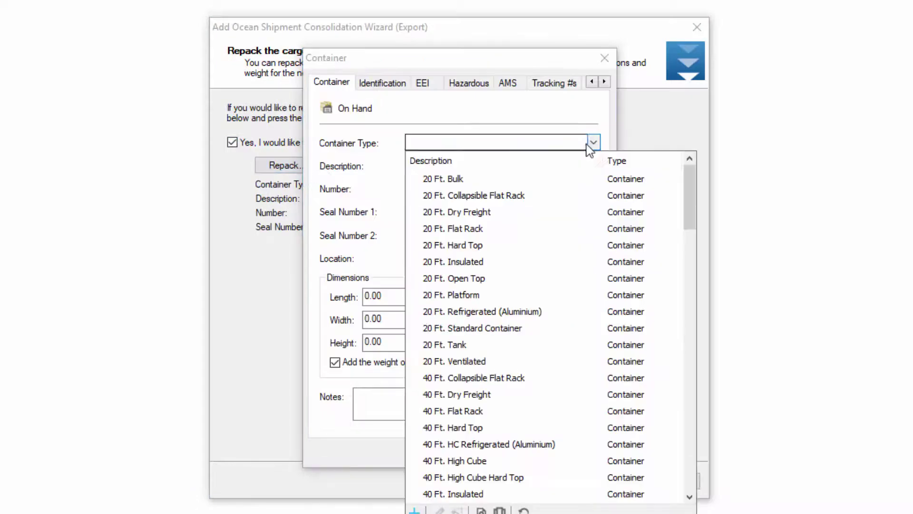
left_click(480, 211)
left_click(428, 189)
type("CNT")
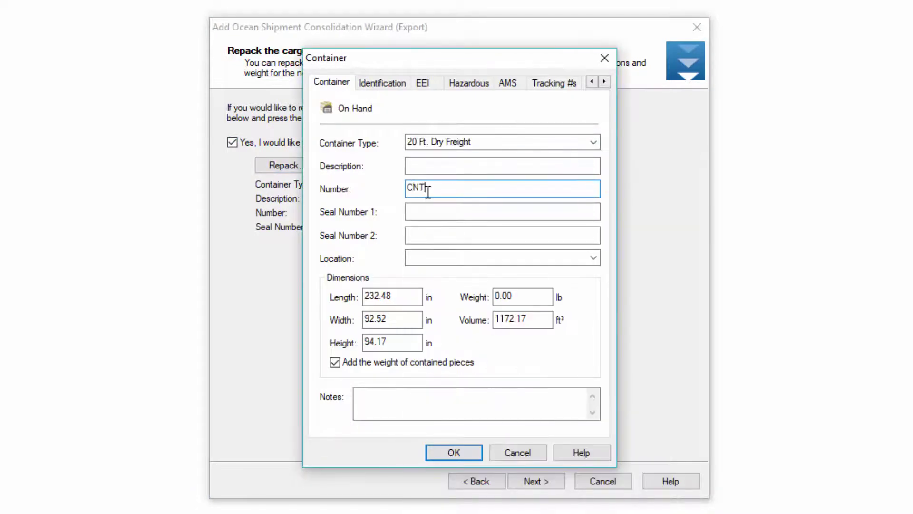
type("#")
key("Tab")
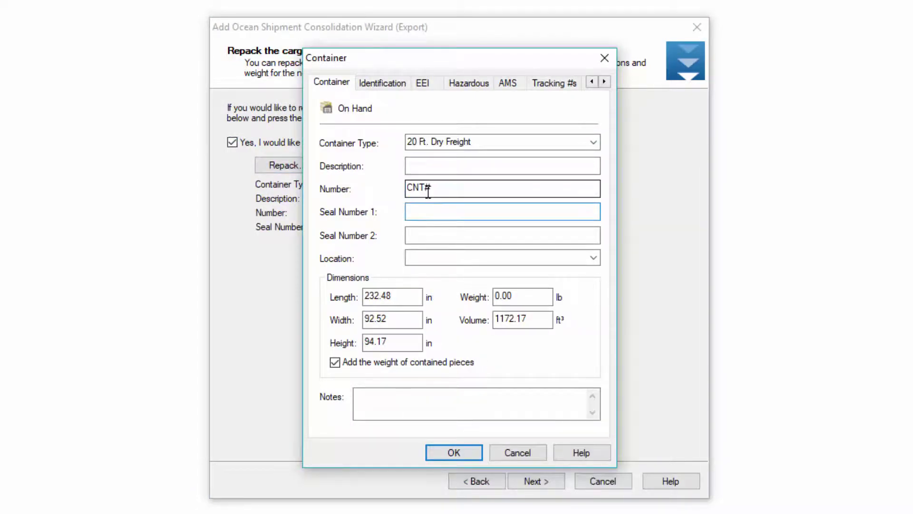
type("SEAL#")
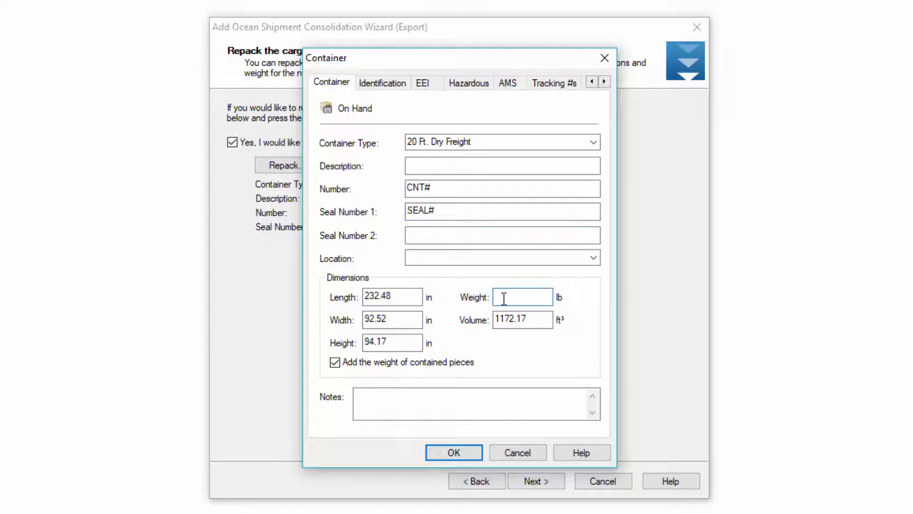
left_click_drag(502, 298, 457, 297)
left_click(464, 449)
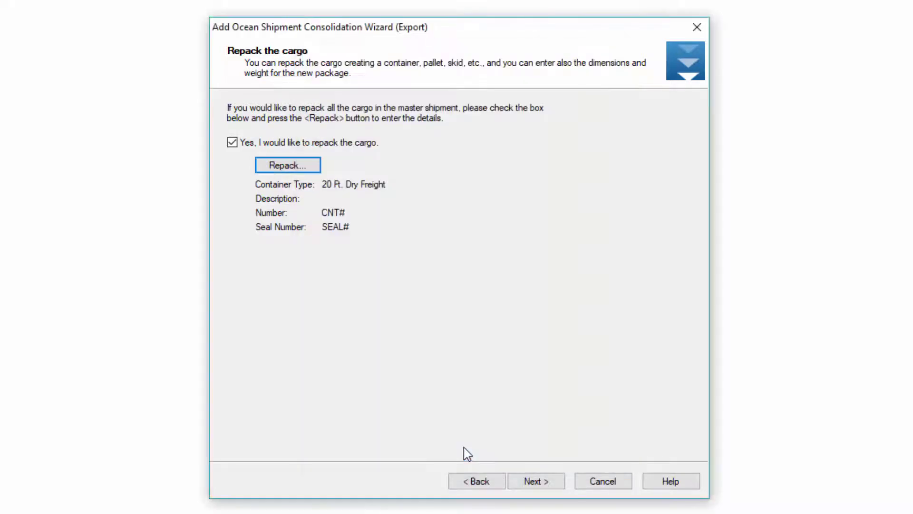
left_click(558, 480)
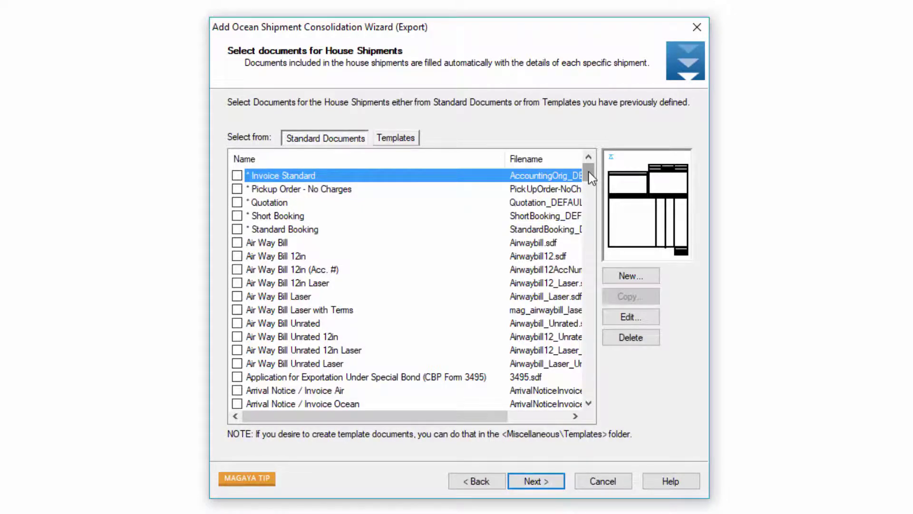
Keep Bill of Lading for houses and file under Outgoing Shipments > Ocean > 2017 > Jul.
left_click_drag(590, 177, 590, 190)
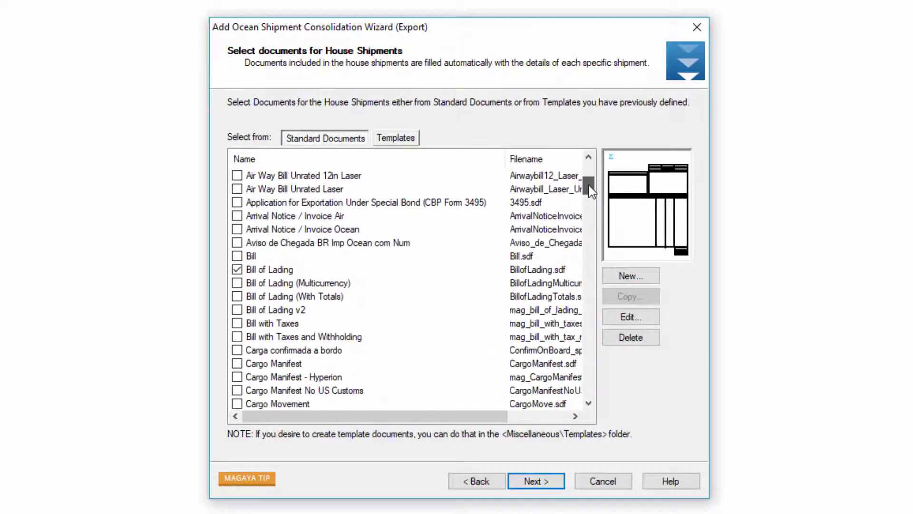
left_click(560, 482)
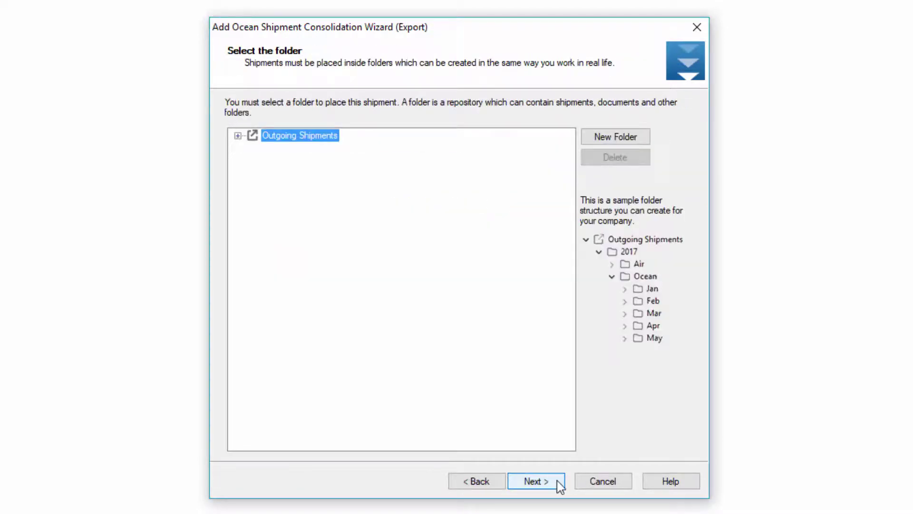
left_click(238, 136)
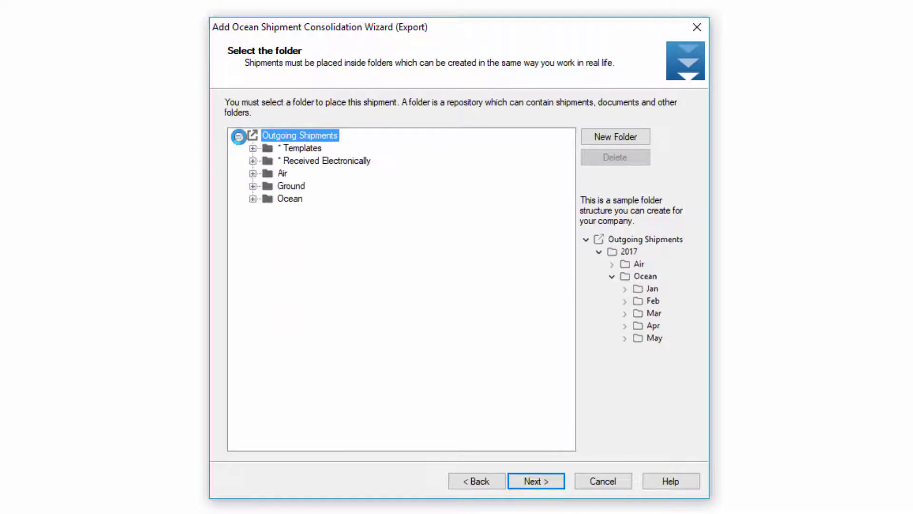
left_click(253, 199)
left_click(268, 212)
left_click(313, 300)
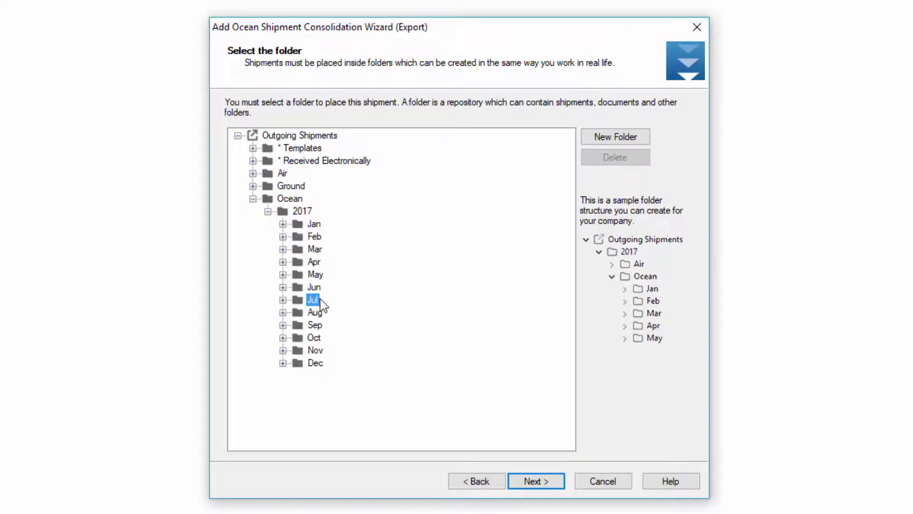
left_click(557, 477)
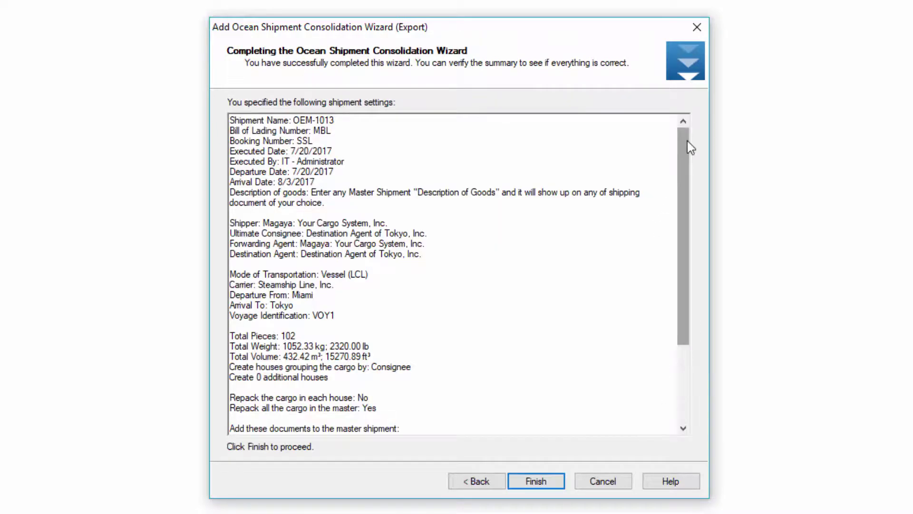
Review the OEM-1013 summary and finish the wizard.
left_click_drag(690, 148, 681, 225)
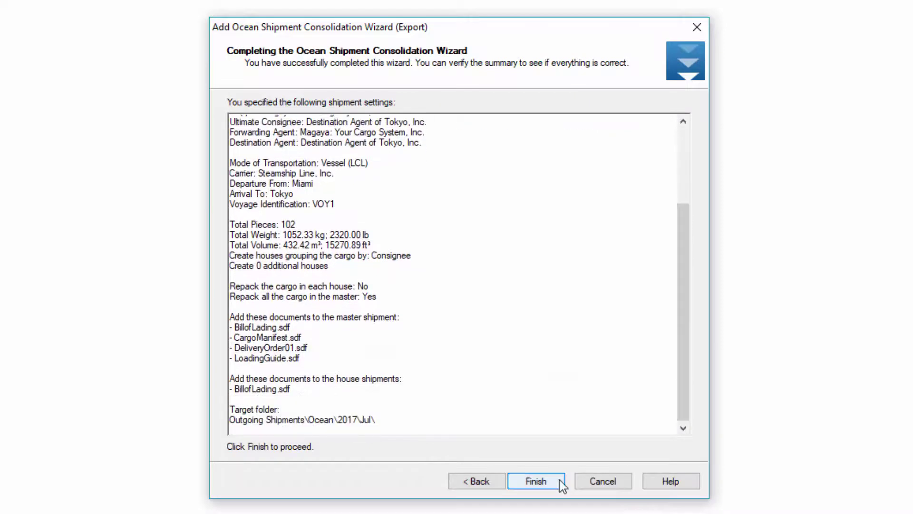
left_click(559, 480)
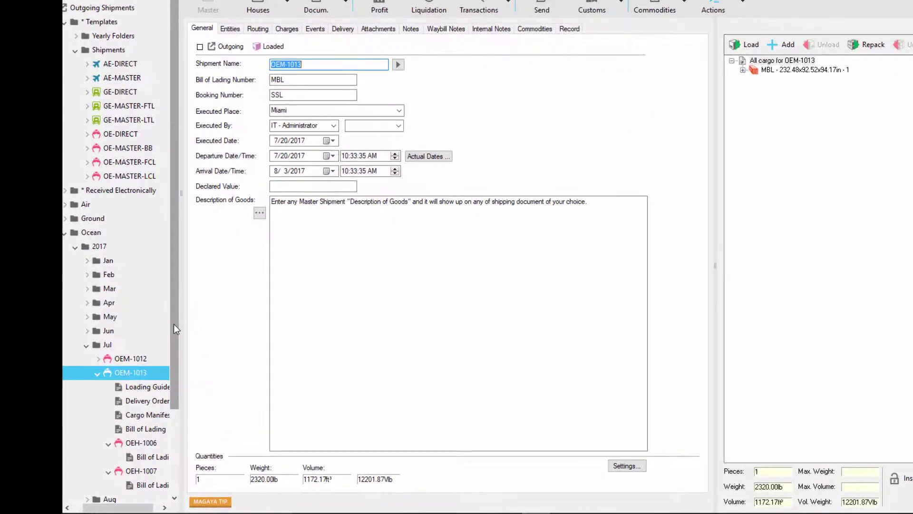
Inspect the cargo item details of house OEH-1006, then reopen master OEM-1013.
left_click_drag(173, 324, 175, 360)
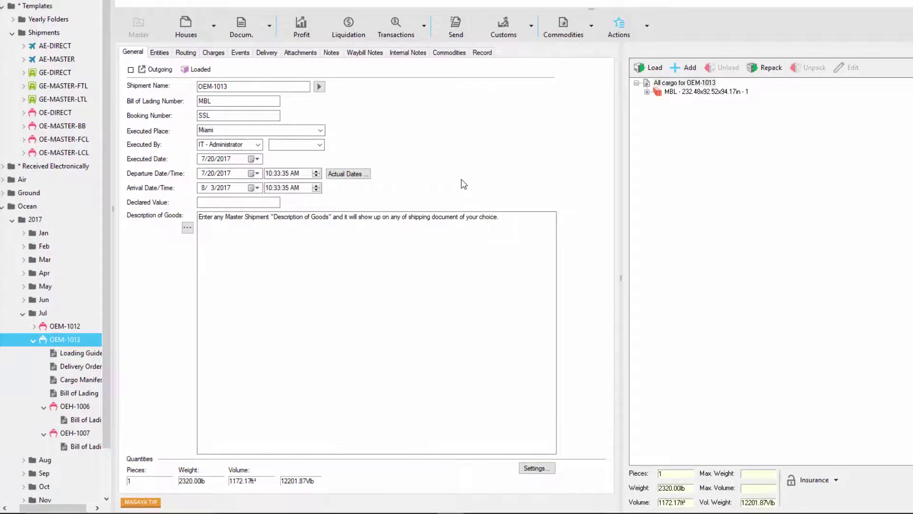
left_click(91, 407)
double_click(658, 93)
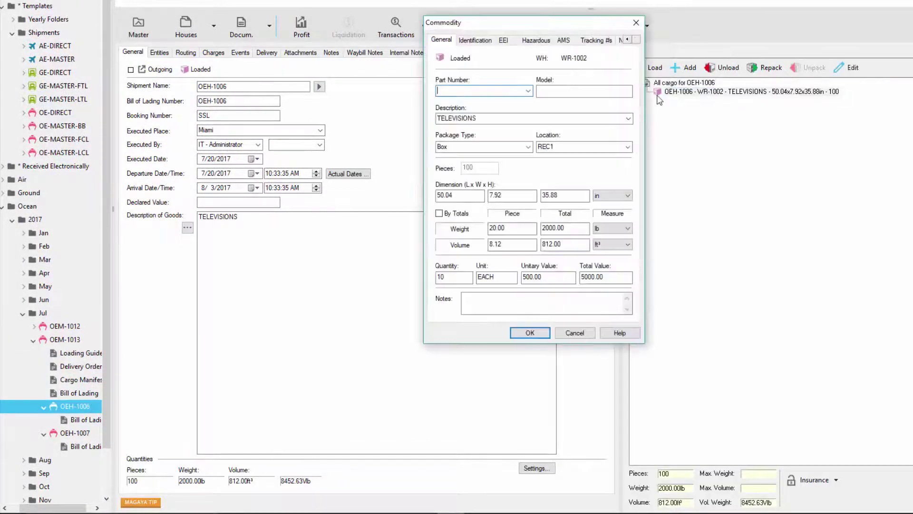
key("Escape")
left_click(65, 339)
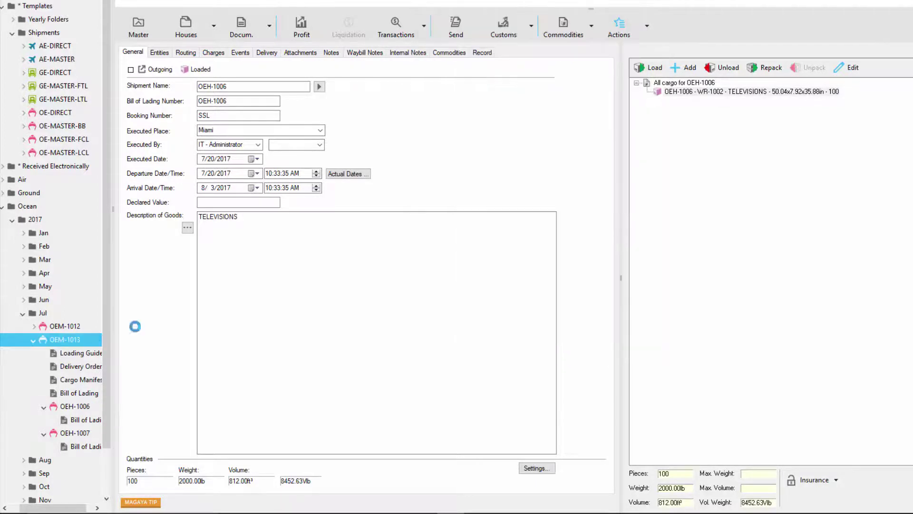
double_click(658, 93)
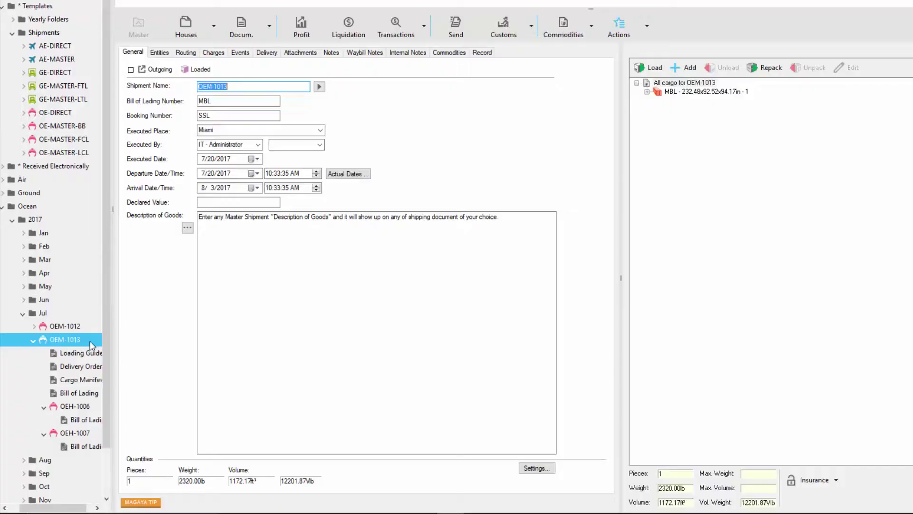
Review OEH-1006's charges, then OEM-1013's parties and routing, ending on OEH-1006's routing.
left_click(93, 408)
left_click(220, 54)
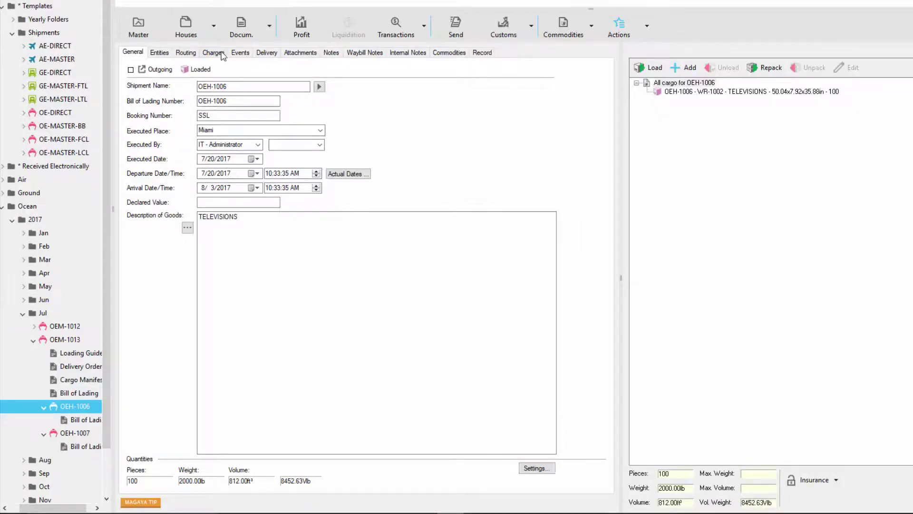
left_click(78, 339)
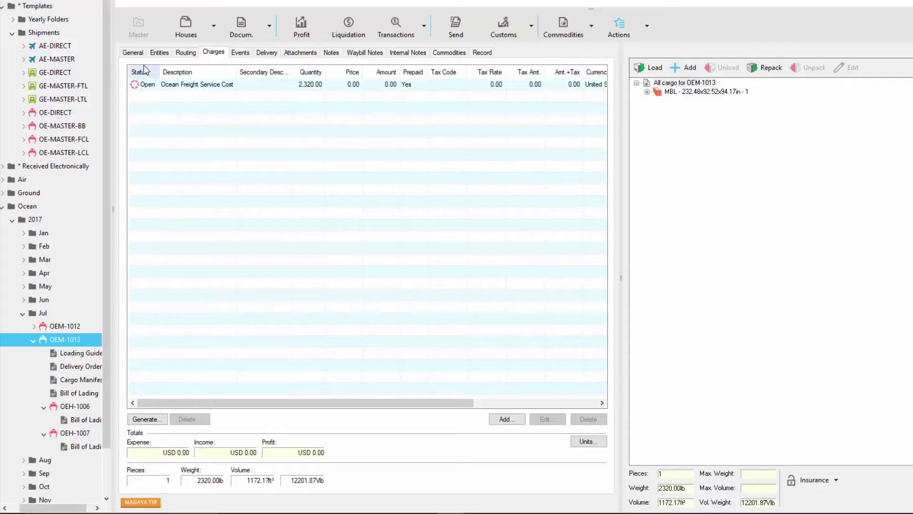
left_click(139, 55)
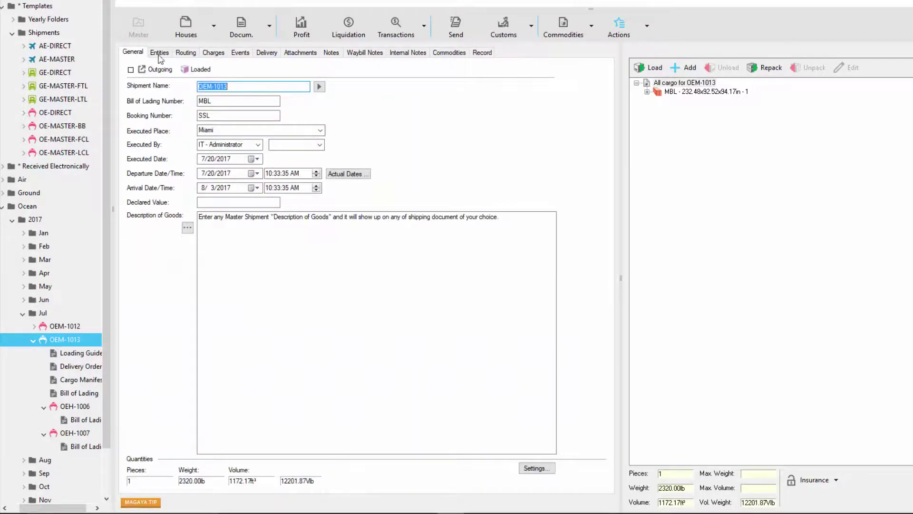
left_click(159, 54)
left_click(184, 56)
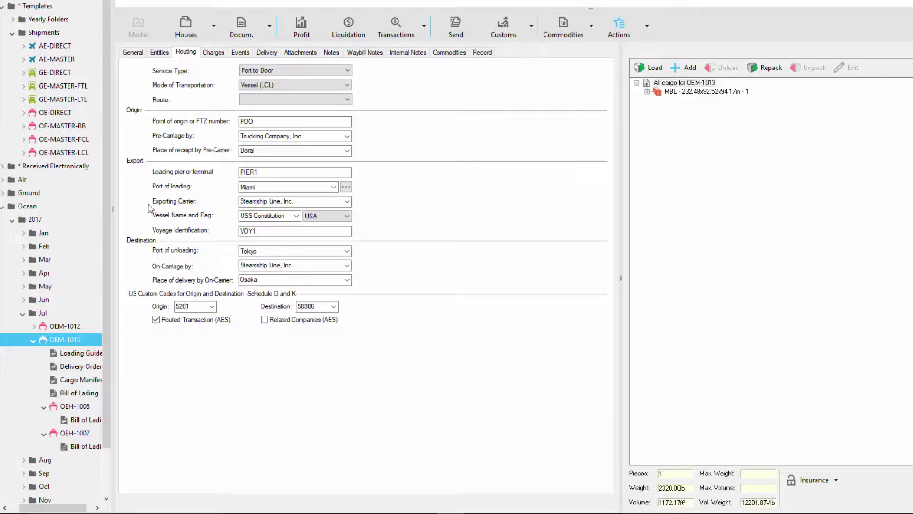
left_click(76, 407)
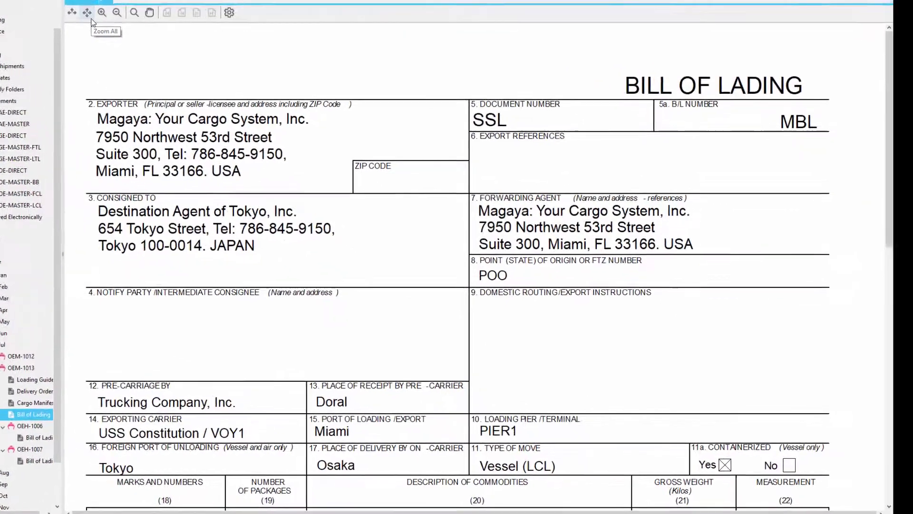
Fit the whole OEM-1013 Bill of Lading page in view, check Email and Print options, and return to OEM-1013.
left_click(153, 65)
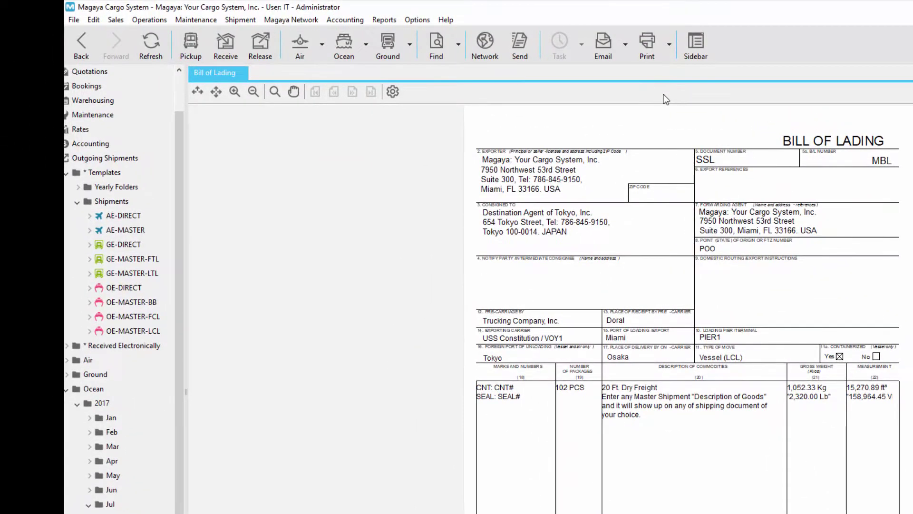
left_click(603, 45)
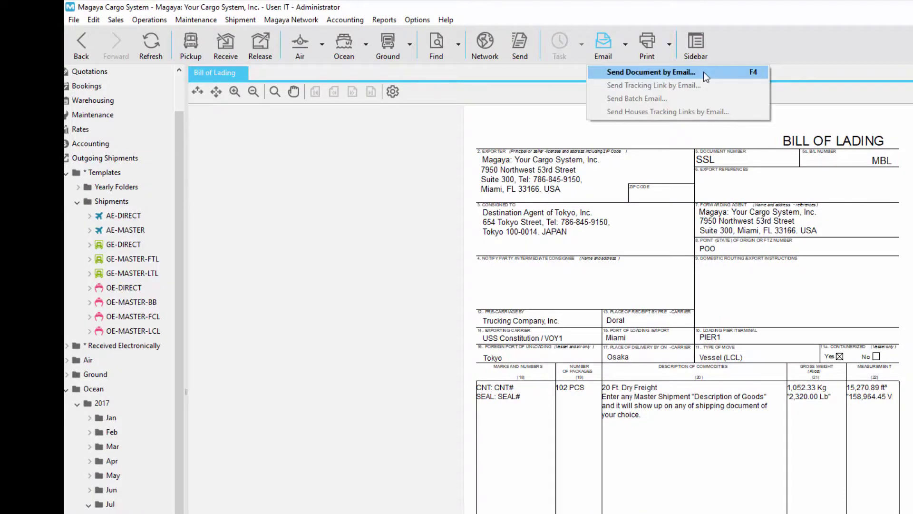
key("Right")
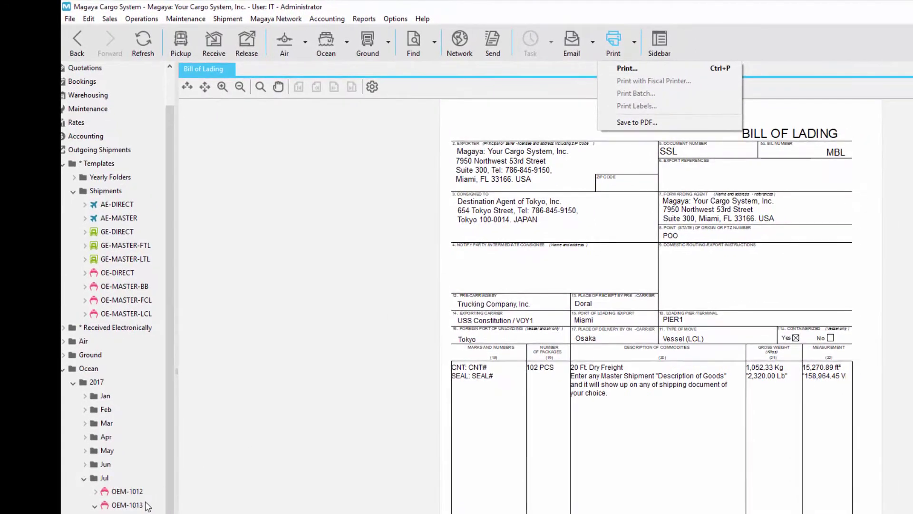
left_click(127, 505)
left_click(634, 42)
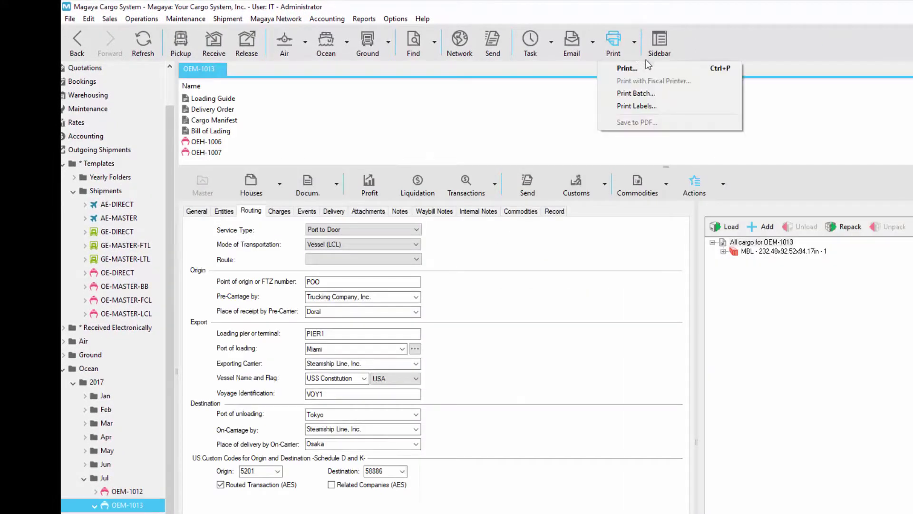
Batch print the Bill of Lading, Cargo Manifest, Delivery Order and Loading Guide for all three shipments.
left_click(670, 92)
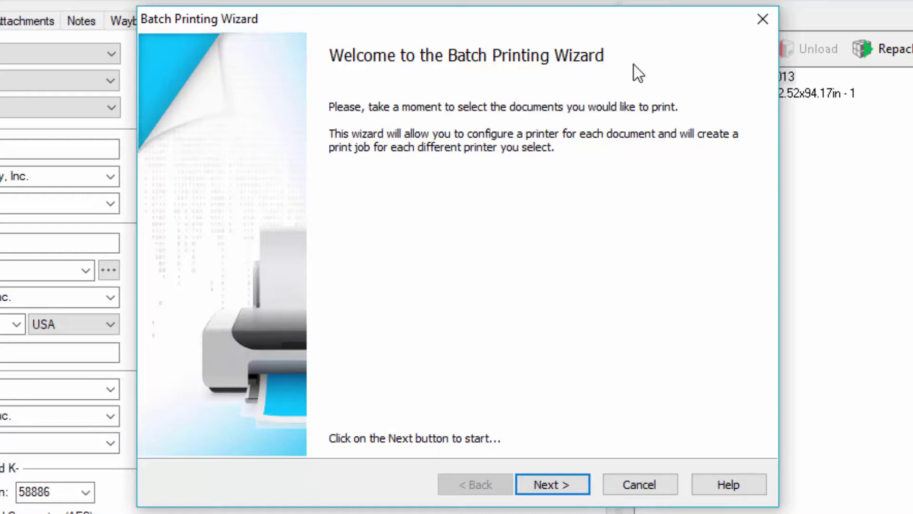
left_click(585, 485)
left_click(744, 151)
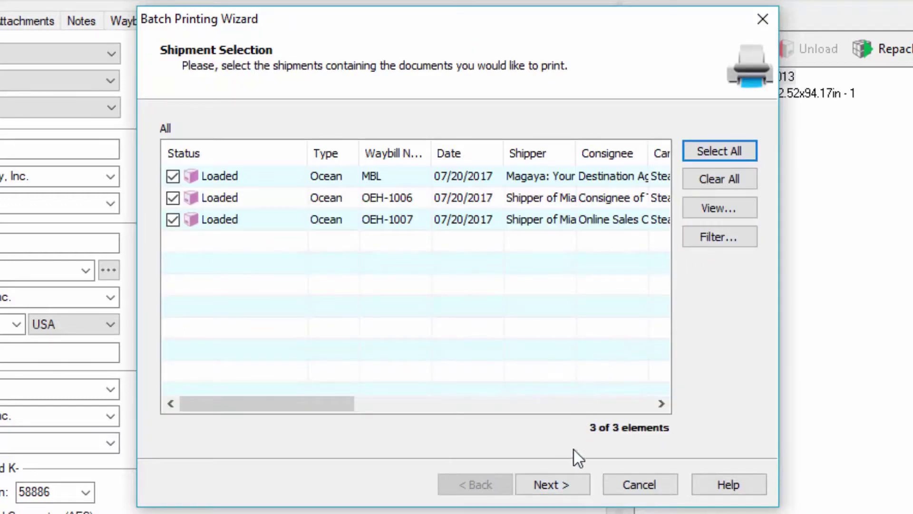
left_click(572, 486)
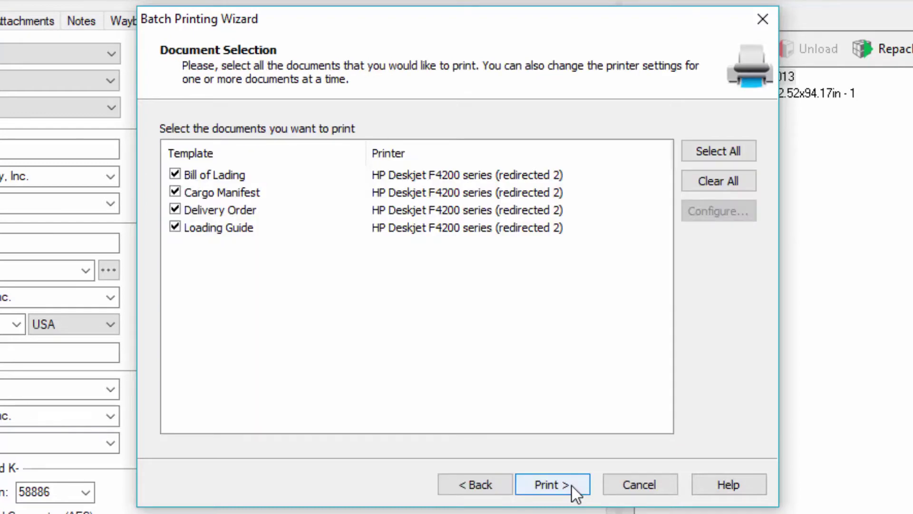